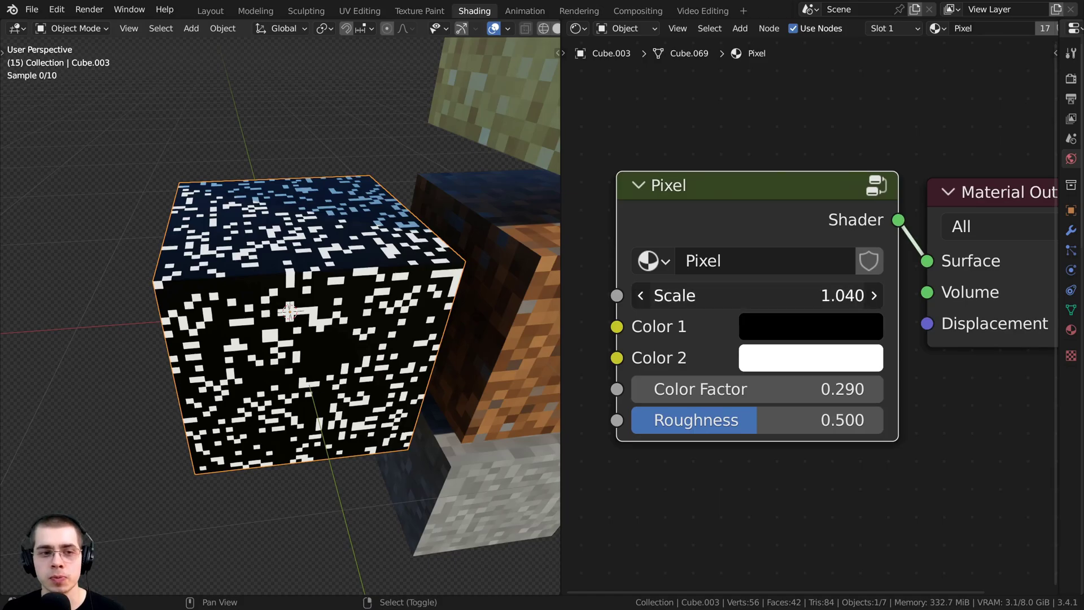
Try out the Scale, Color 1, Color 2 and Color Factor inputs of the Pixel node group, restoring their original values.
{"action": "right_click", "coordinate": [720, 303]}
{"action": "left_click", "coordinate": [757, 327]}
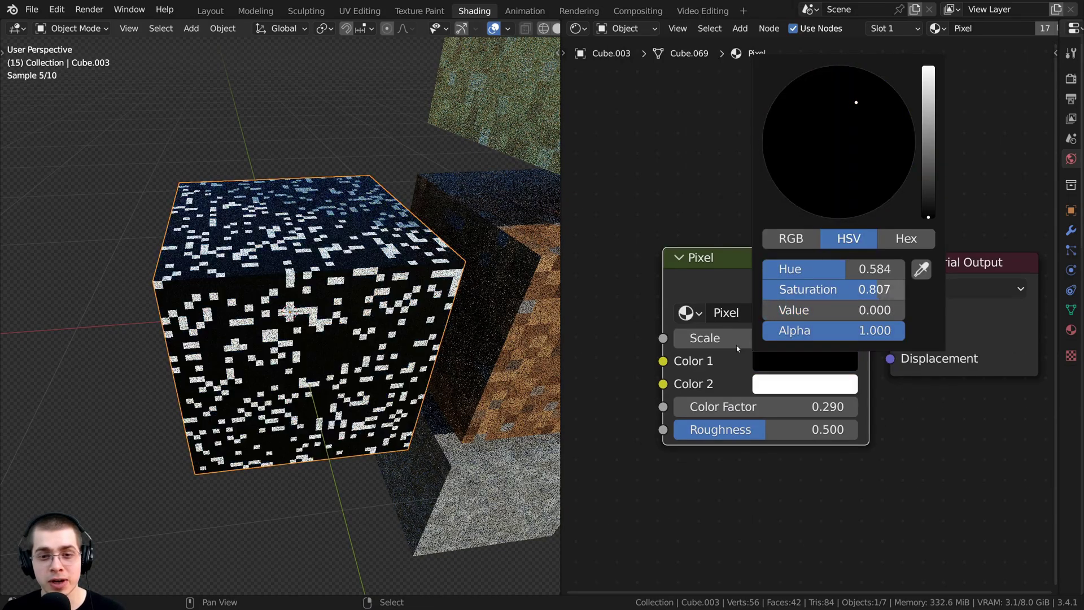
{"action": "left_click", "coordinate": [777, 382]}
{"action": "left_click_drag", "start_coordinate": [862, 148], "coordinate": [822, 150]}
{"action": "key", "text": "BackSpace"}
{"action": "middle_click_drag", "start_coordinate": [722, 370], "coordinate": [704, 332]}
{"action": "scroll", "coordinate": [704, 331], "scroll_direction": "up", "scroll_amount": 1}
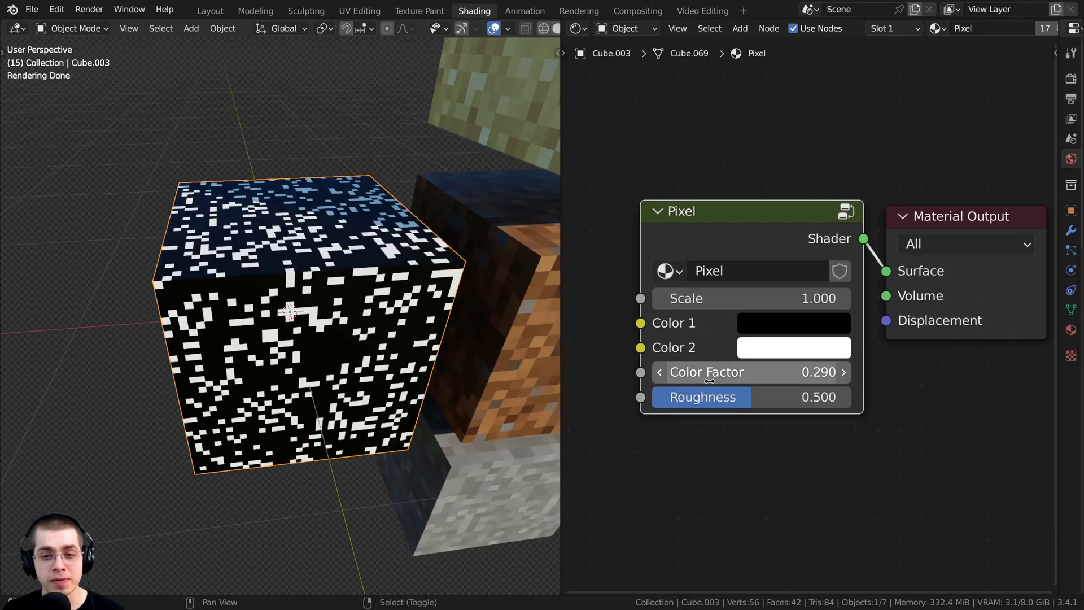
{"action": "mouse_move", "coordinate": [712, 373]}
{"action": "left_mouse_down"}
{"action": "mouse_move", "coordinate": [739, 381]}
{"action": "mouse_move", "coordinate": [684, 382]}
{"action": "mouse_move", "coordinate": [711, 381]}
{"action": "left_mouse_up"}
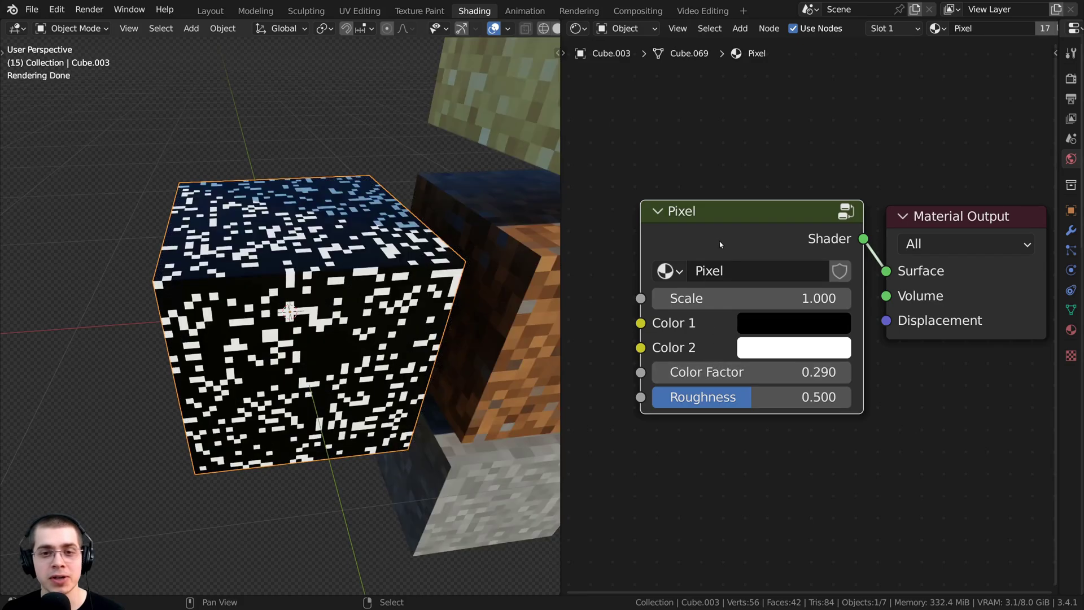
Inspect the color stop position of the ColorRamp inside the Pixel node group, and return to the main material.
{"action": "key", "text": "Tab"}
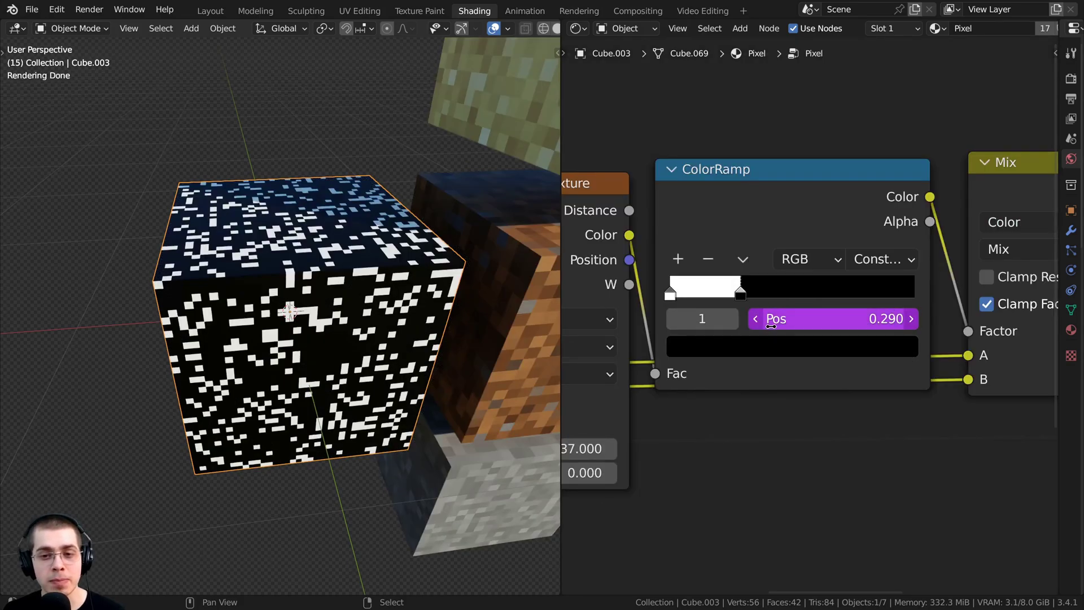
{"action": "left_click_drag", "start_coordinate": [810, 320], "coordinate": [739, 305]}
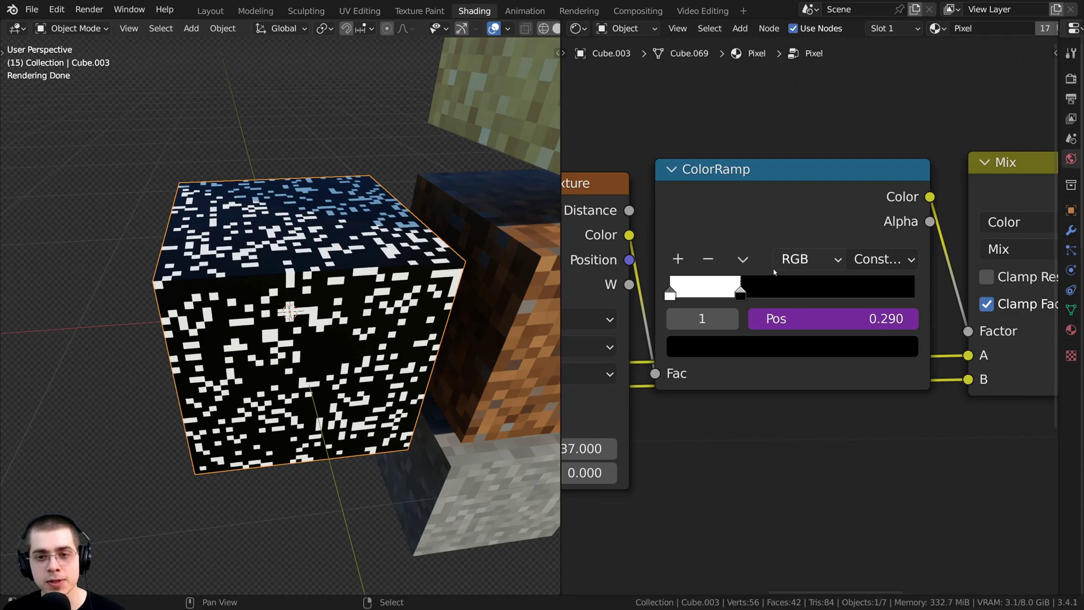
{"action": "key", "text": "Tab"}
Set the Pixel group's Color Factor to 0.180 and duplicate the pixel cube along the X axis beside the original.
{"action": "left_click_drag", "start_coordinate": [736, 364], "coordinate": [807, 365]}
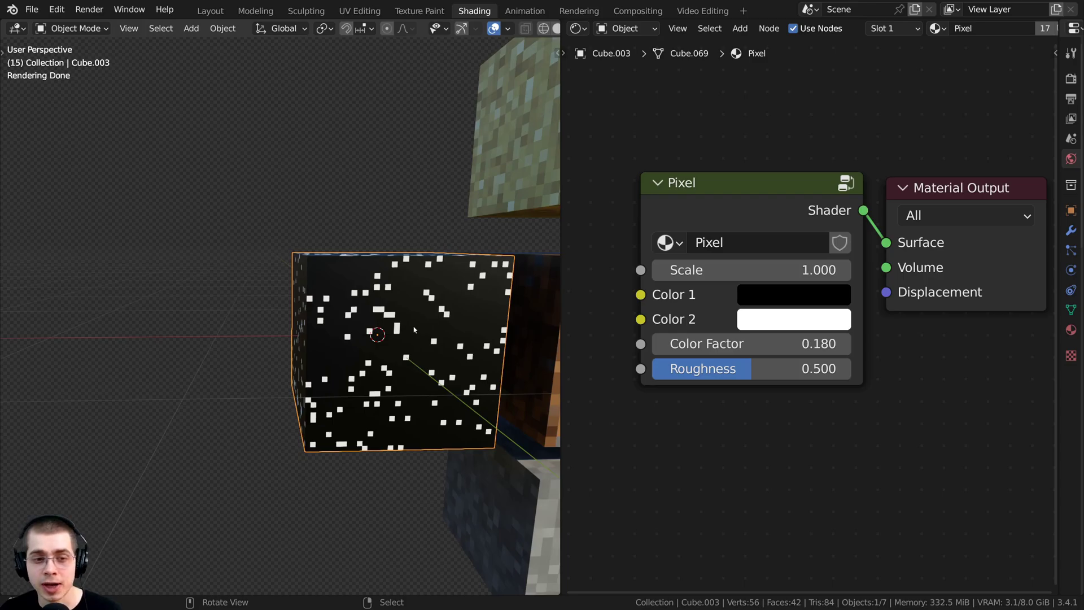
{"action": "key", "text": "shift+d"}
{"action": "key", "text": "x"}
{"action": "left_click", "coordinate": [229, 330]}
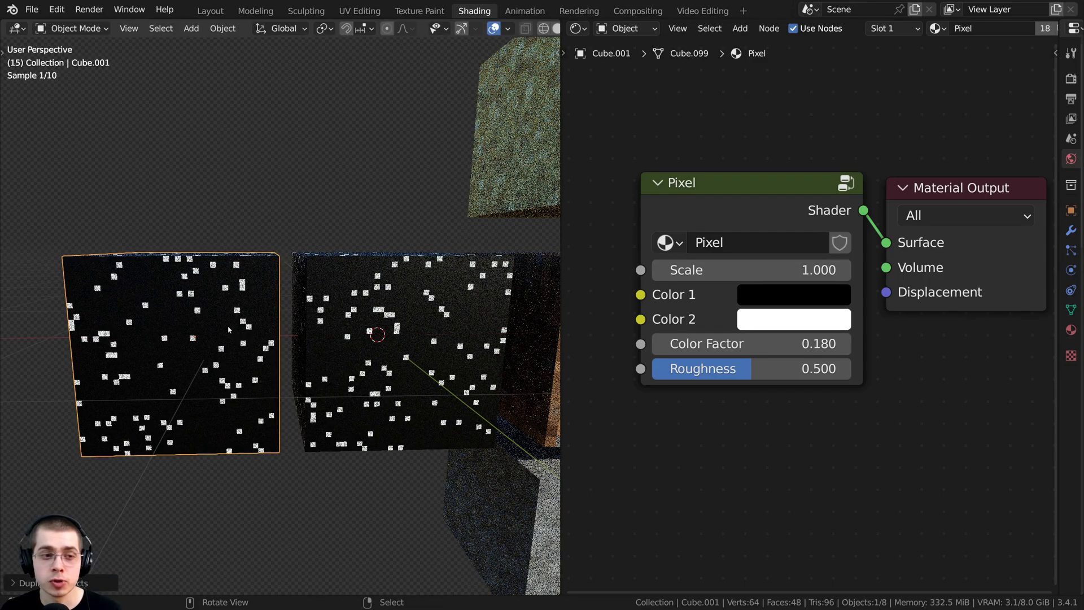
Duplicate the pixel cube three more times, stacking the copies above the first two cubes.
{"action": "key", "text": "shift+d"}
{"action": "left_click", "coordinate": [219, 158]}
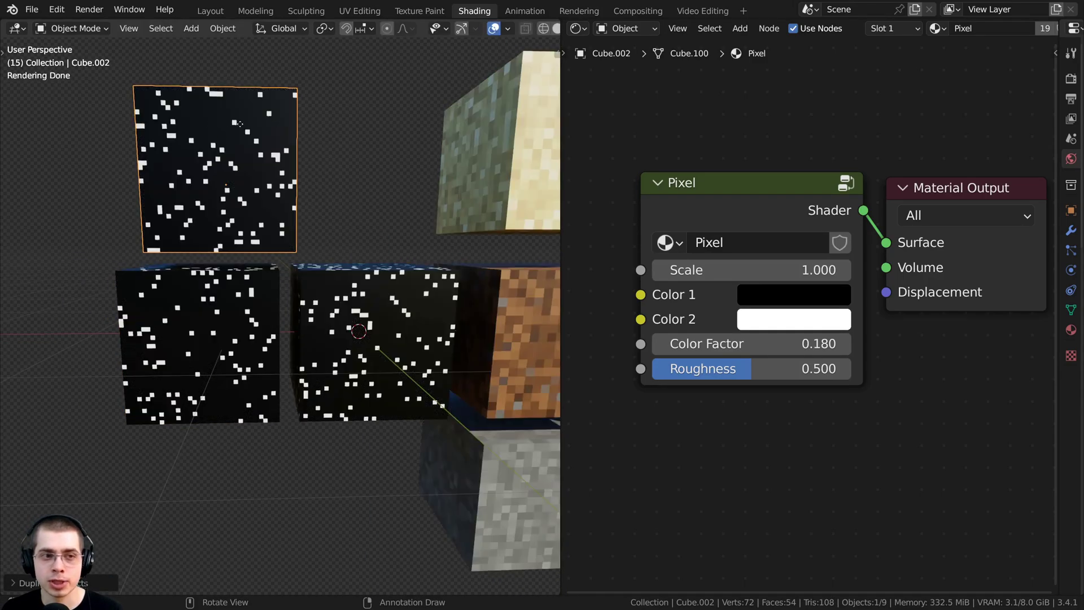
{"action": "key", "text": "shift+d"}
{"action": "left_click", "coordinate": [370, 102]}
{"action": "middle_click_drag", "start_coordinate": [362, 111], "coordinate": [362, 219], "text": "shift"}
{"action": "key", "text": "shift+d"}
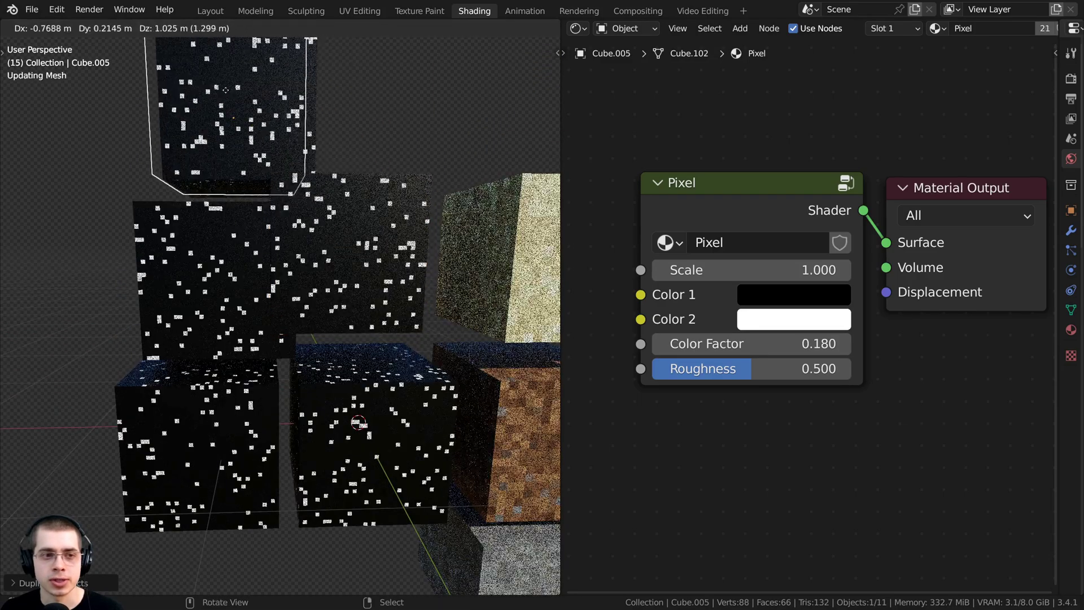
{"action": "left_click", "coordinate": [226, 90]}
{"action": "scroll", "coordinate": [236, 226], "scroll_direction": "down", "scroll_amount": 2}
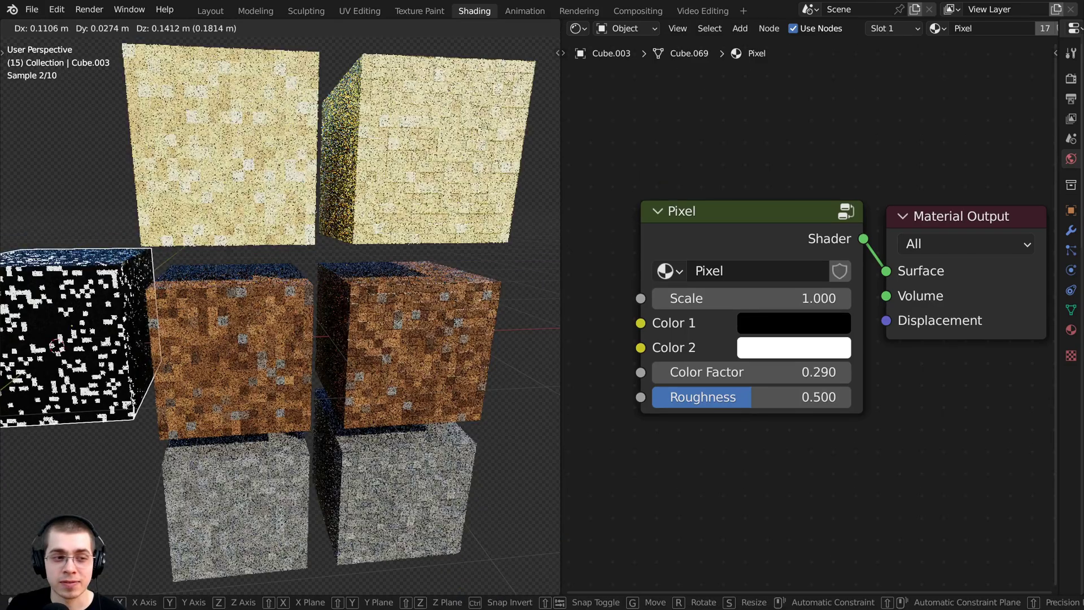
Examine the Sand, Dirt and Stone cubes and their materials, including the versions with bump.
{"action": "left_click", "coordinate": [257, 200]}
{"action": "left_click", "coordinate": [255, 189]}
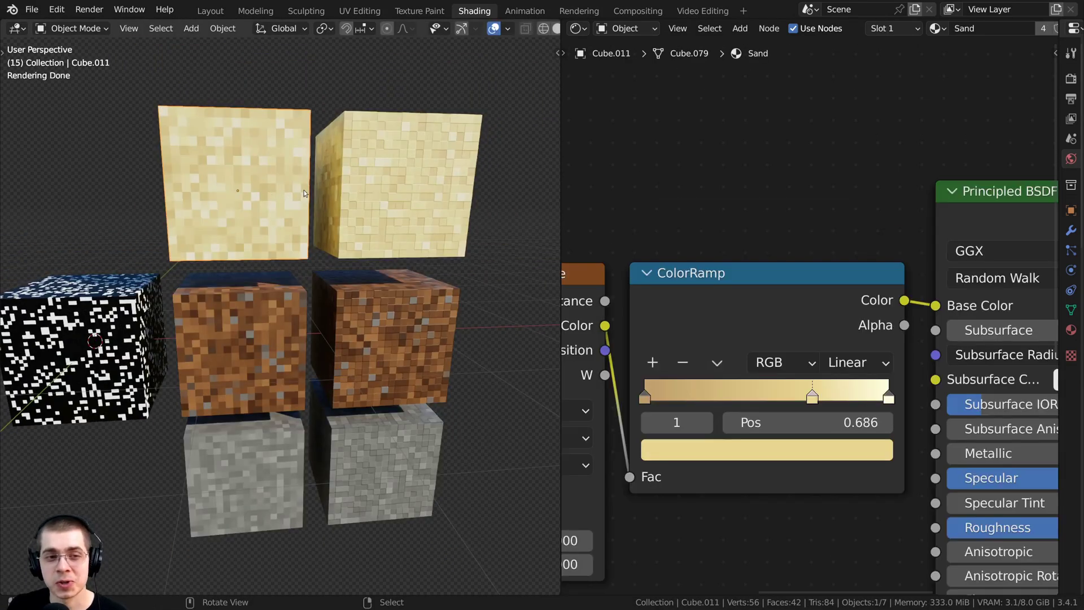
{"action": "key", "text": "alt+a"}
{"action": "middle_click_drag", "start_coordinate": [293, 226], "coordinate": [323, 257]}
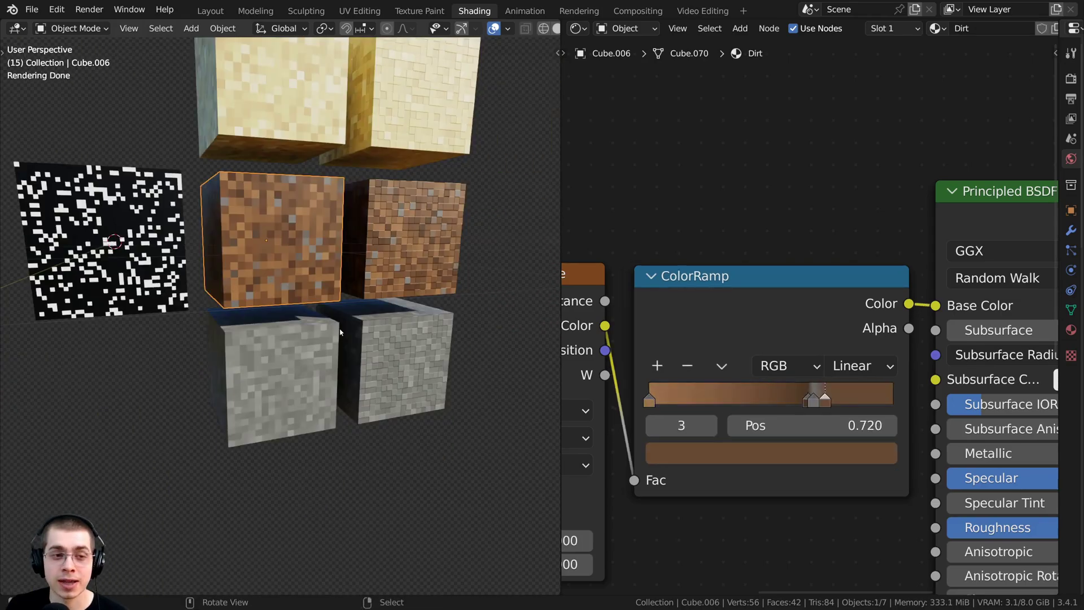
{"action": "middle_click_drag", "start_coordinate": [341, 332], "coordinate": [283, 371]}
{"action": "left_click", "coordinate": [227, 372]}
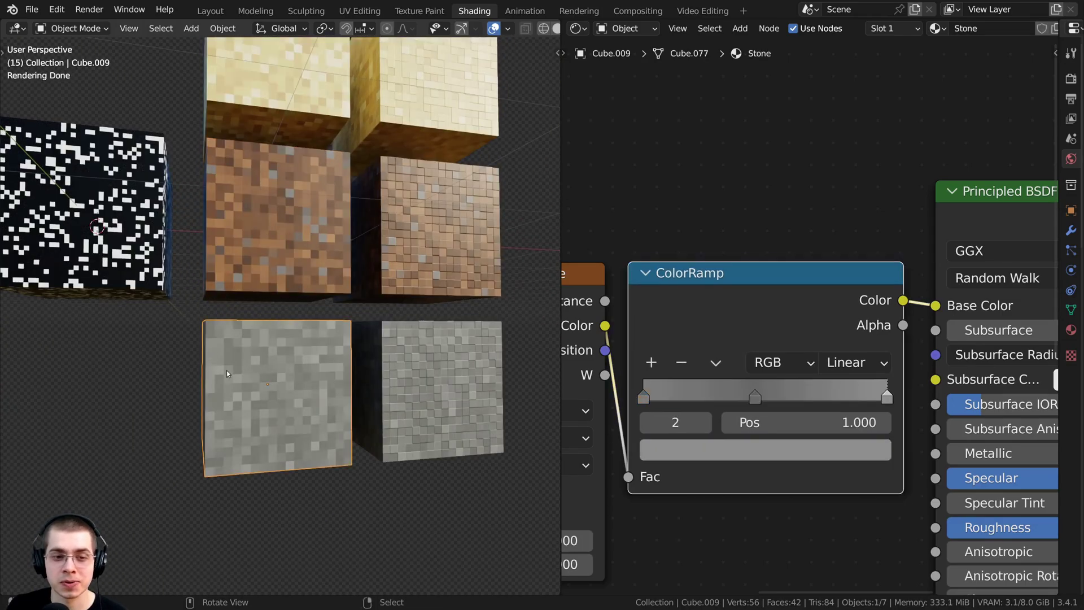
{"action": "middle_click_drag", "start_coordinate": [408, 256], "coordinate": [396, 282]}
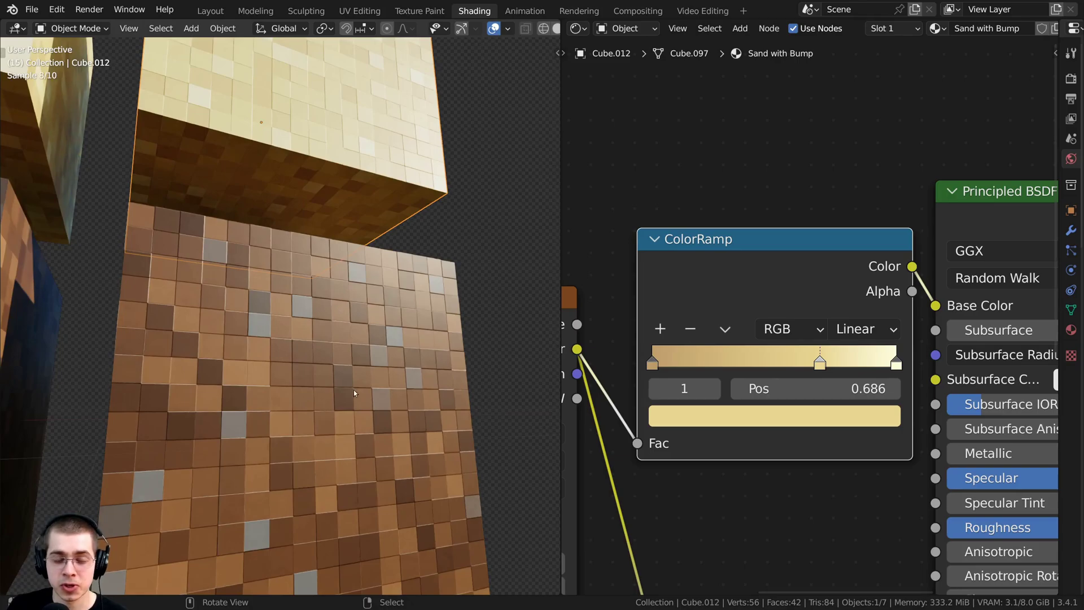
{"action": "middle_click_drag", "start_coordinate": [326, 382], "coordinate": [447, 303]}
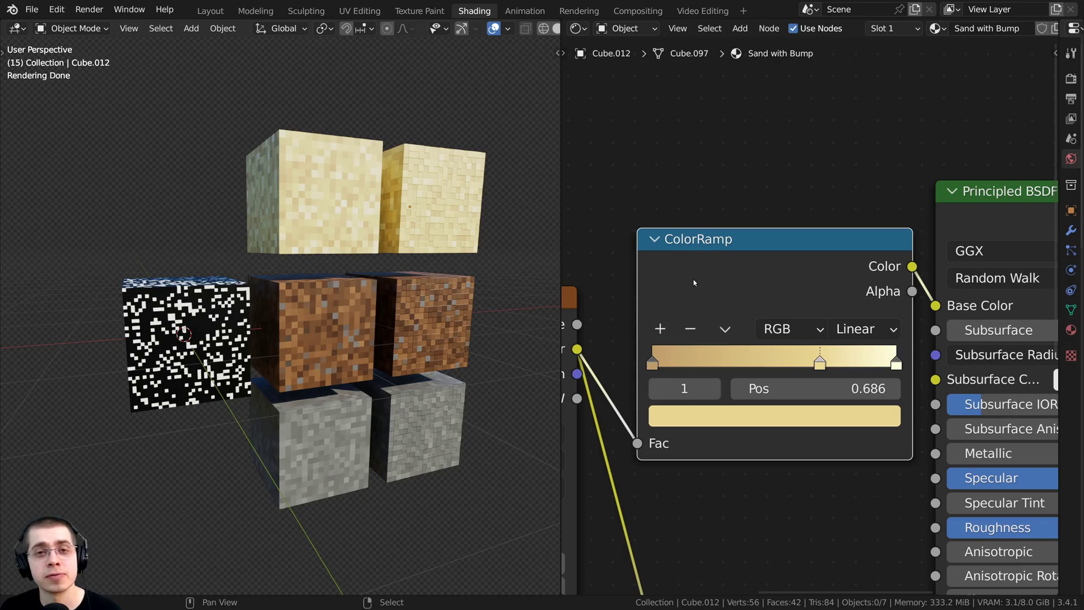
{"action": "left_click_drag", "start_coordinate": [698, 283], "coordinate": [685, 274]}
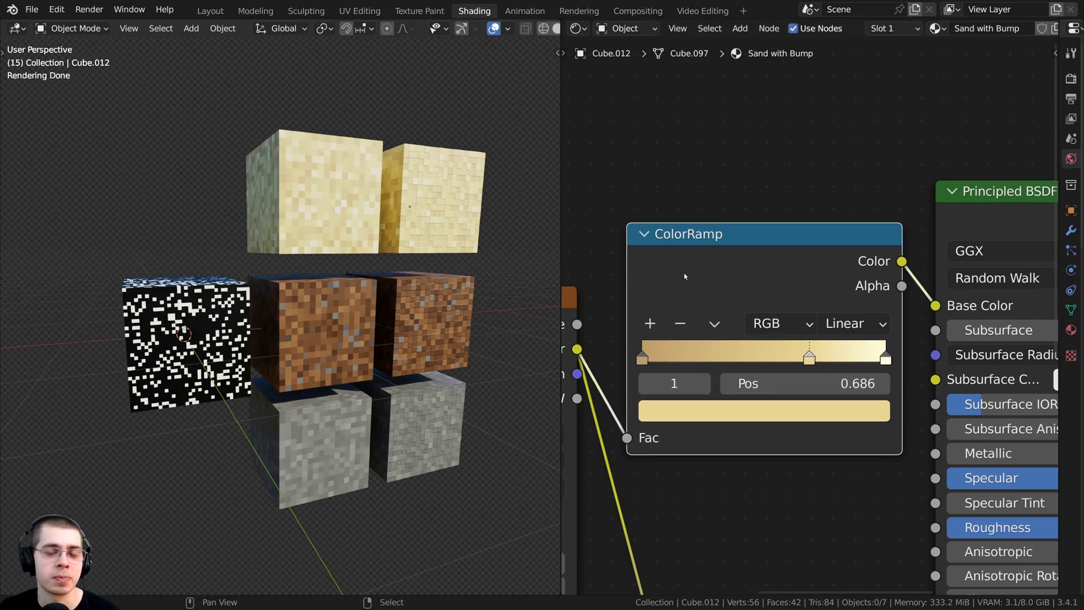
{"action": "key", "text": "a"}
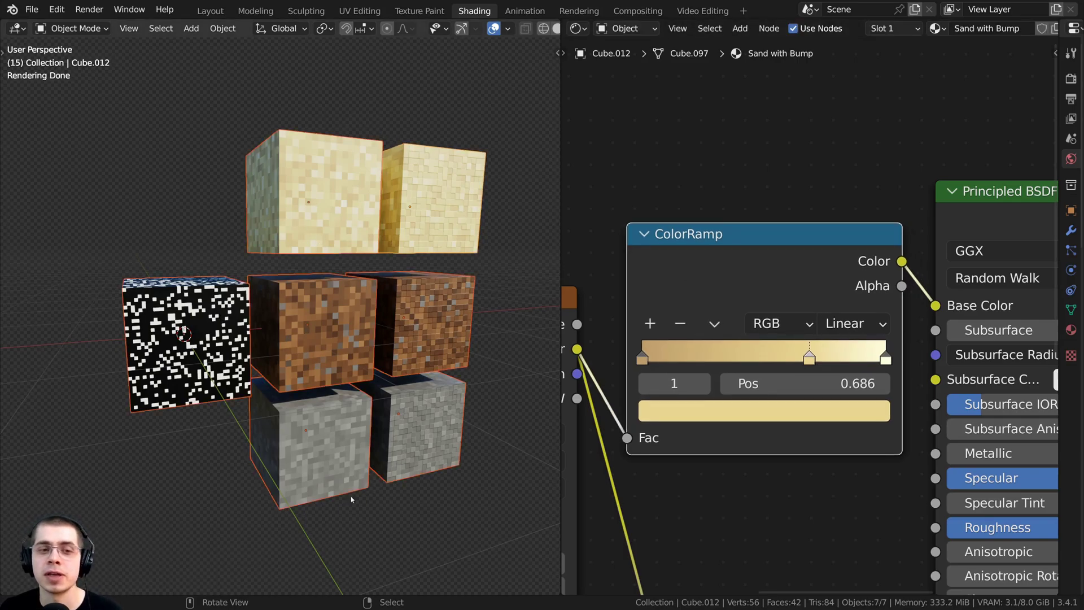
{"action": "key", "text": "alt+a"}
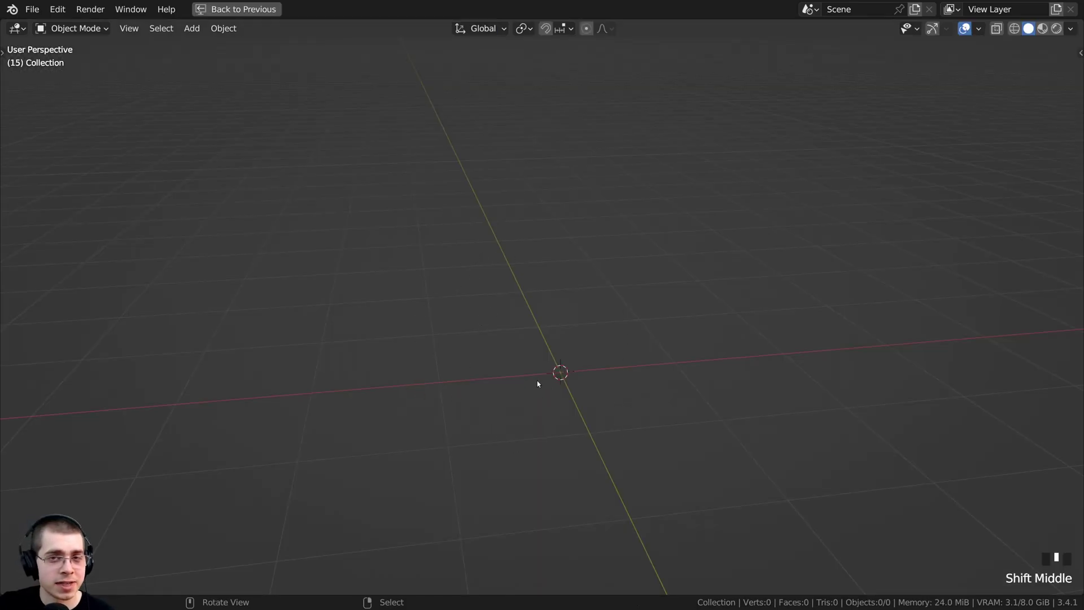
Add a cube mesh at the origin of the empty scene.
{"action": "middle_click_drag", "start_coordinate": [552, 371], "coordinate": [522, 336], "text": "shift"}
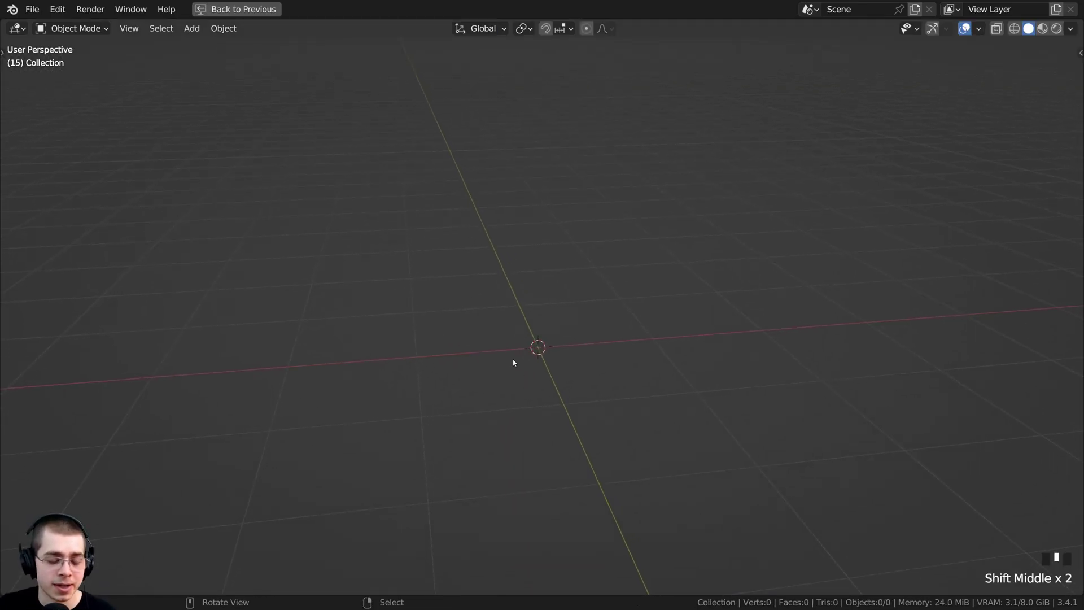
{"action": "key", "text": "shift+a"}
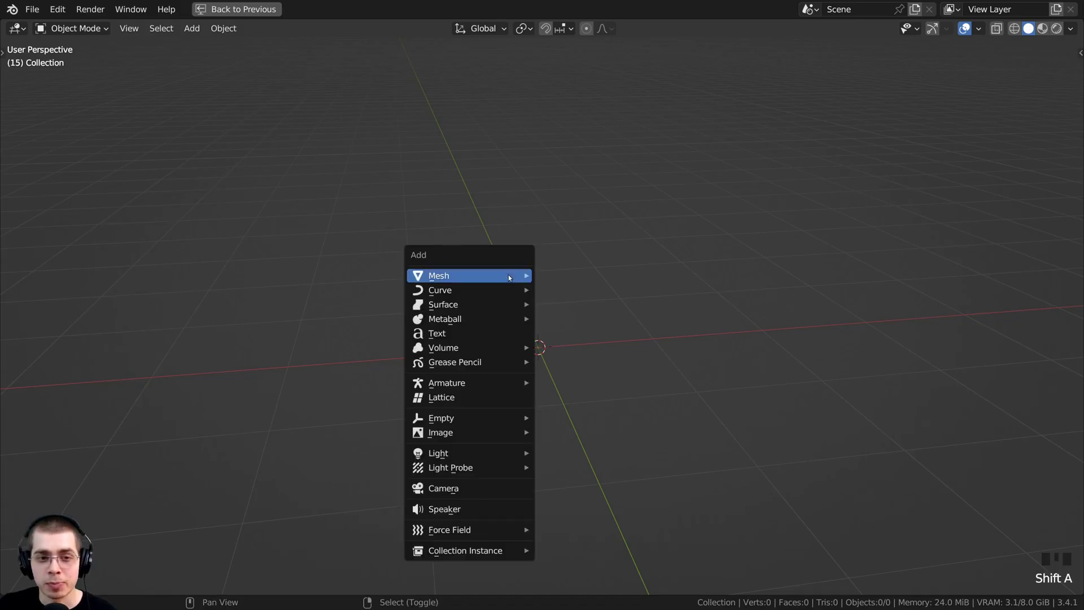
{"action": "mouse_move", "coordinate": [510, 276]}
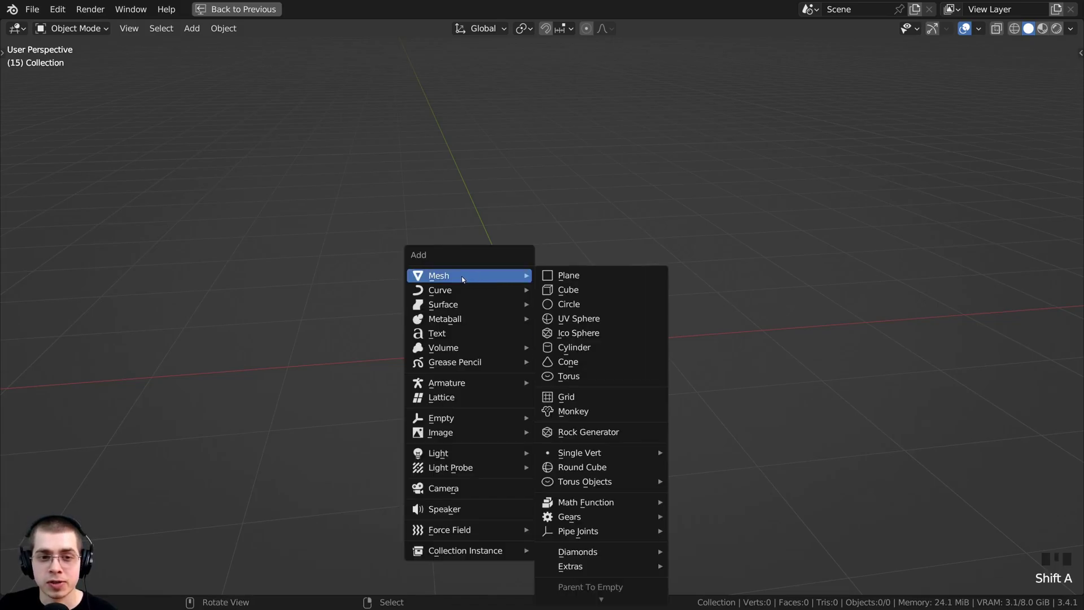
{"action": "left_click", "coordinate": [585, 297]}
{"action": "middle_click_drag", "start_coordinate": [581, 337], "coordinate": [615, 288]}
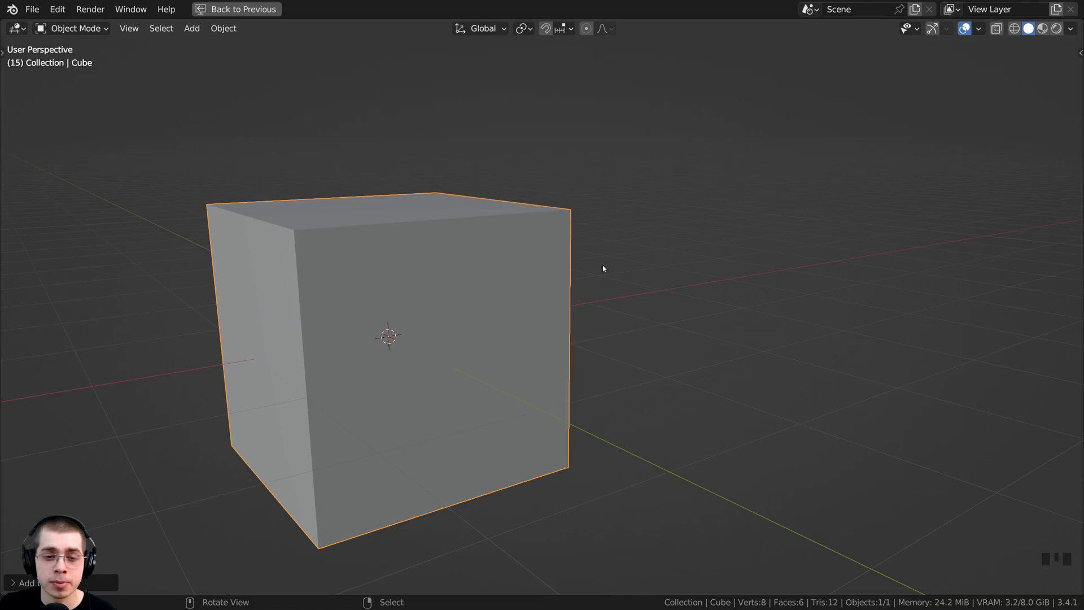
{"action": "middle_click_drag", "start_coordinate": [623, 503], "coordinate": [617, 271]}
{"action": "middle_click_drag", "start_coordinate": [634, 231], "coordinate": [721, 293]}
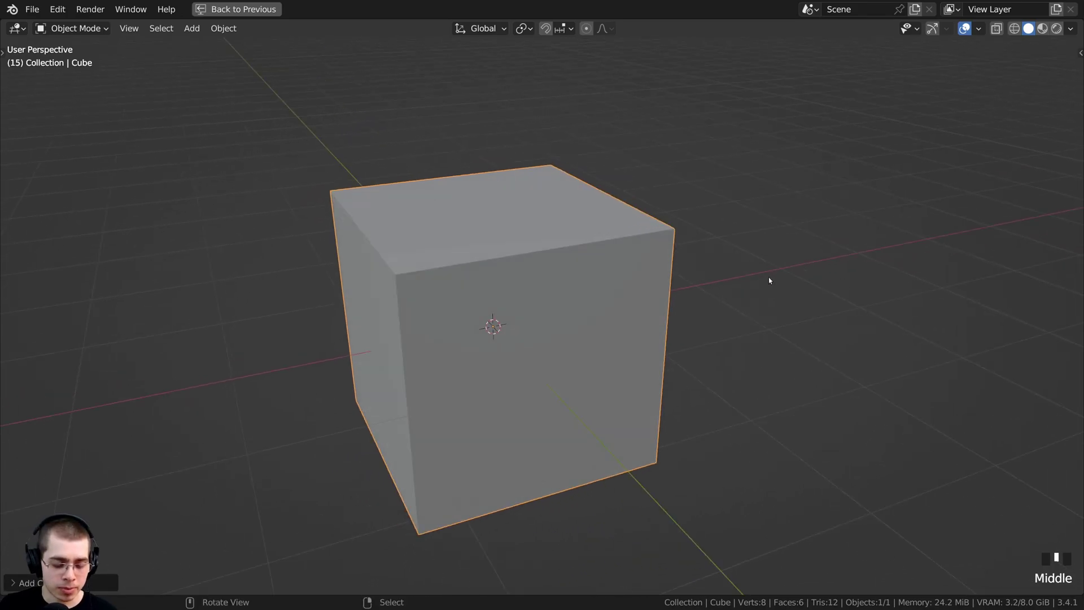
Scale the cube uniformly by 0.5 and apply its scale.
{"action": "key", "text": "s"}
{"action": "key", "text": "period"}
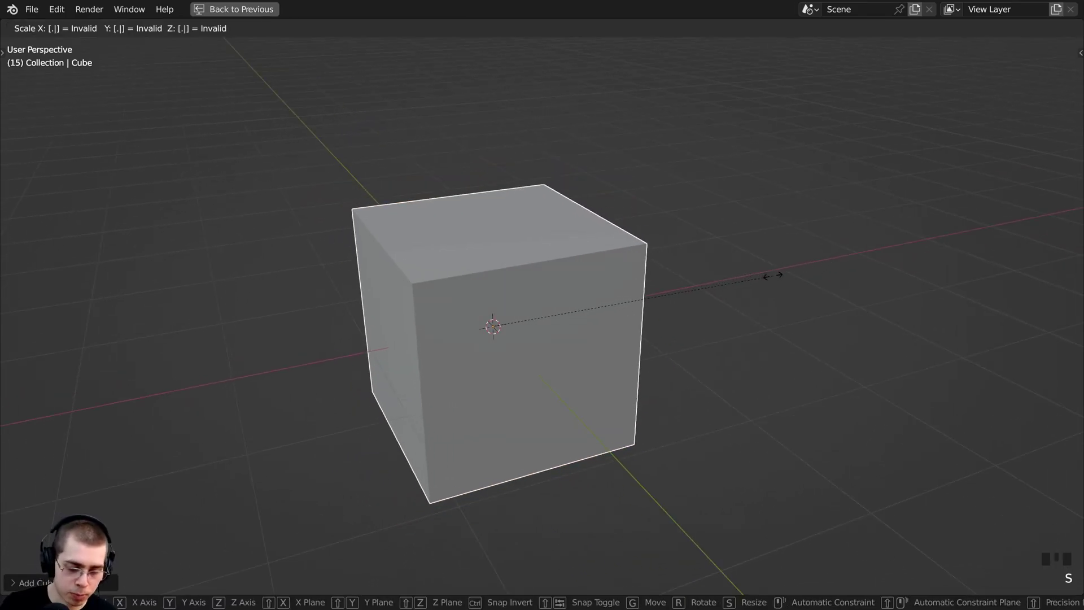
{"action": "key", "text": "5"}
{"action": "key", "text": "Return"}
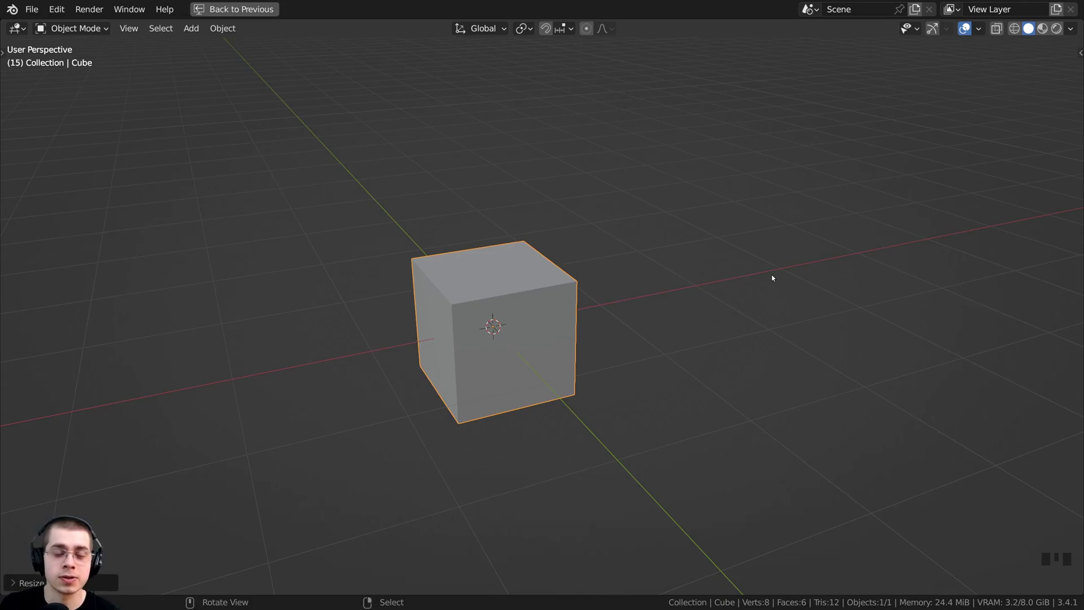
{"action": "scroll", "coordinate": [723, 303], "scroll_direction": "up", "scroll_amount": 2}
{"action": "middle_click_drag", "start_coordinate": [647, 265], "coordinate": [613, 213], "text": "shift"}
{"action": "key", "text": "ctrl+a"}
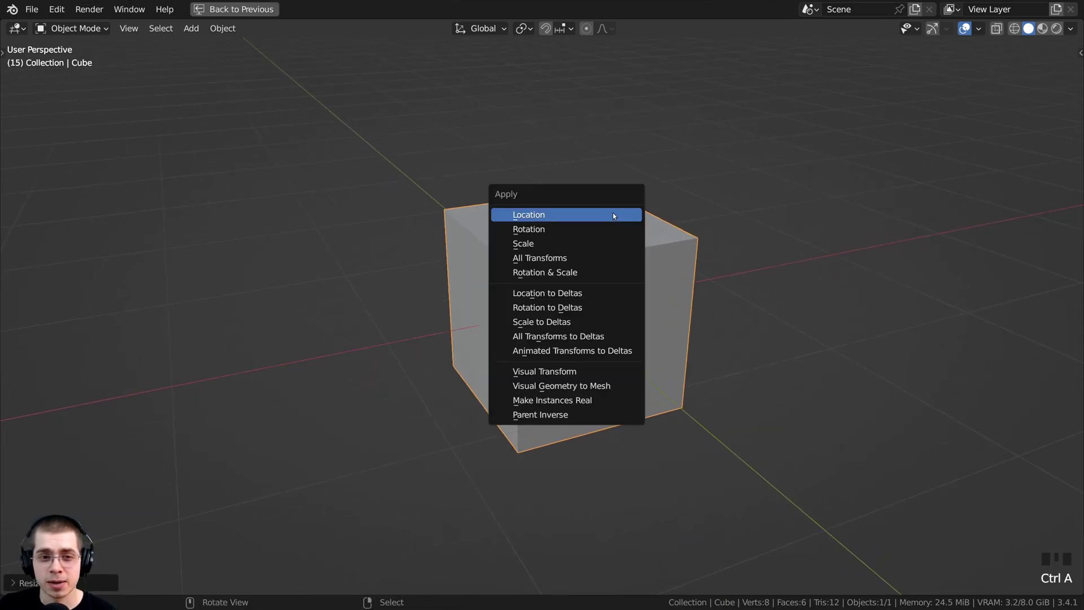
{"action": "left_click", "coordinate": [545, 246]}
{"action": "mouse_move", "coordinate": [565, 271]}
{"action": "middle_mouse_down"}
{"action": "mouse_move", "coordinate": [615, 321]}
{"action": "mouse_move", "coordinate": [575, 321]}
{"action": "mouse_move", "coordinate": [659, 297]}
{"action": "mouse_move", "coordinate": [618, 300]}
{"action": "middle_mouse_up"}
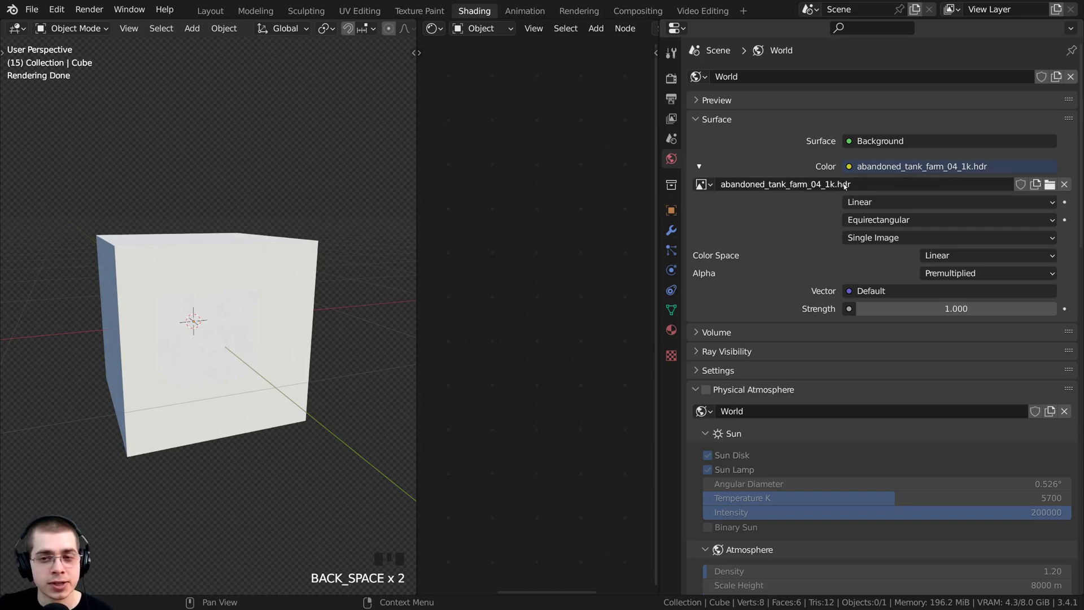
Examine the world background's HDR image name and resolution suffix, and the Environment Texture option for its color.
{"action": "left_click", "coordinate": [864, 185]}
{"action": "left_click_drag", "start_coordinate": [866, 186], "coordinate": [707, 179]}
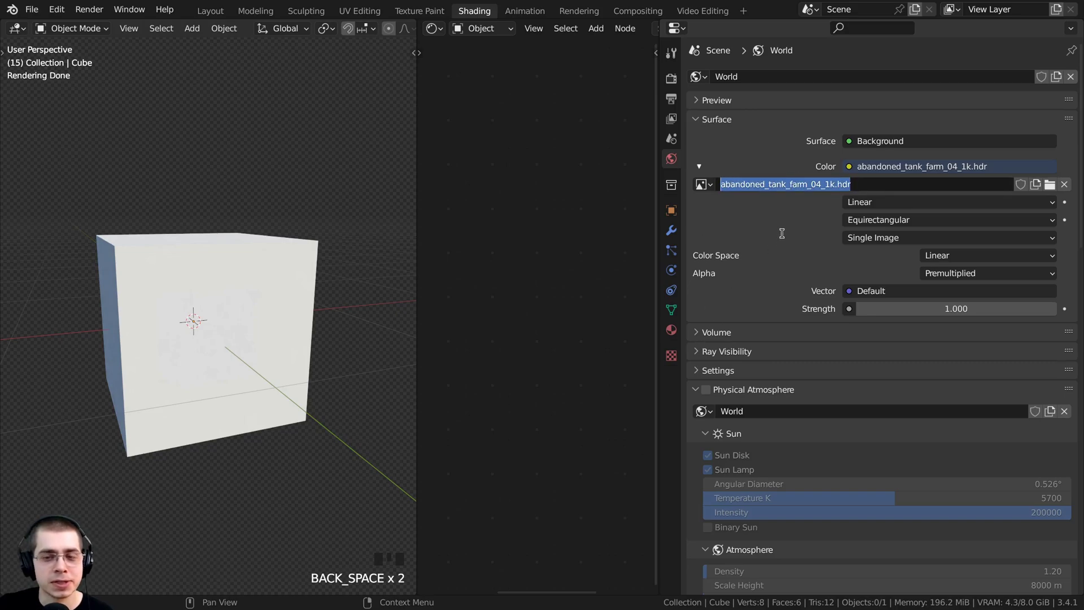
{"action": "left_click", "coordinate": [784, 232]}
{"action": "left_click", "coordinate": [819, 187]}
{"action": "left_click", "coordinate": [812, 197]}
{"action": "left_click", "coordinate": [811, 186]}
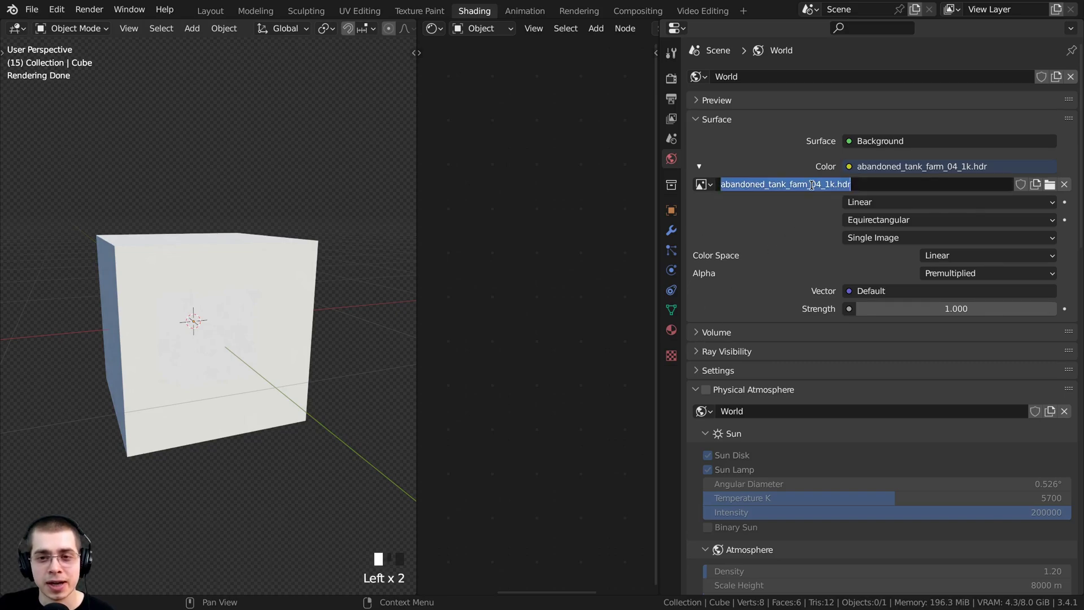
{"action": "left_click", "coordinate": [811, 185]}
{"action": "left_click_drag", "start_coordinate": [826, 185], "coordinate": [851, 185]}
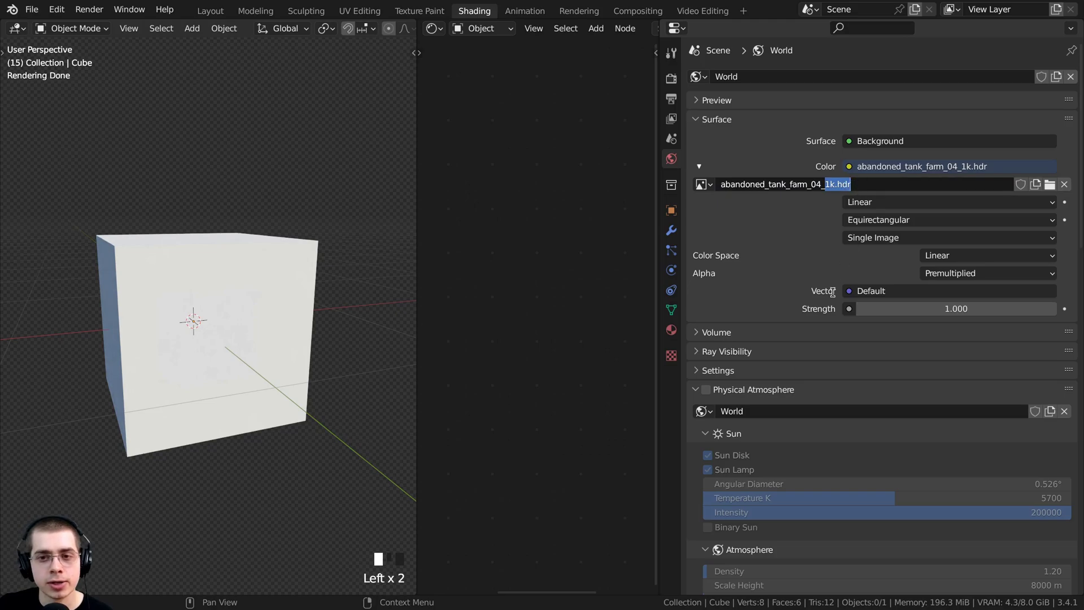
{"action": "left_click", "coordinate": [776, 188]}
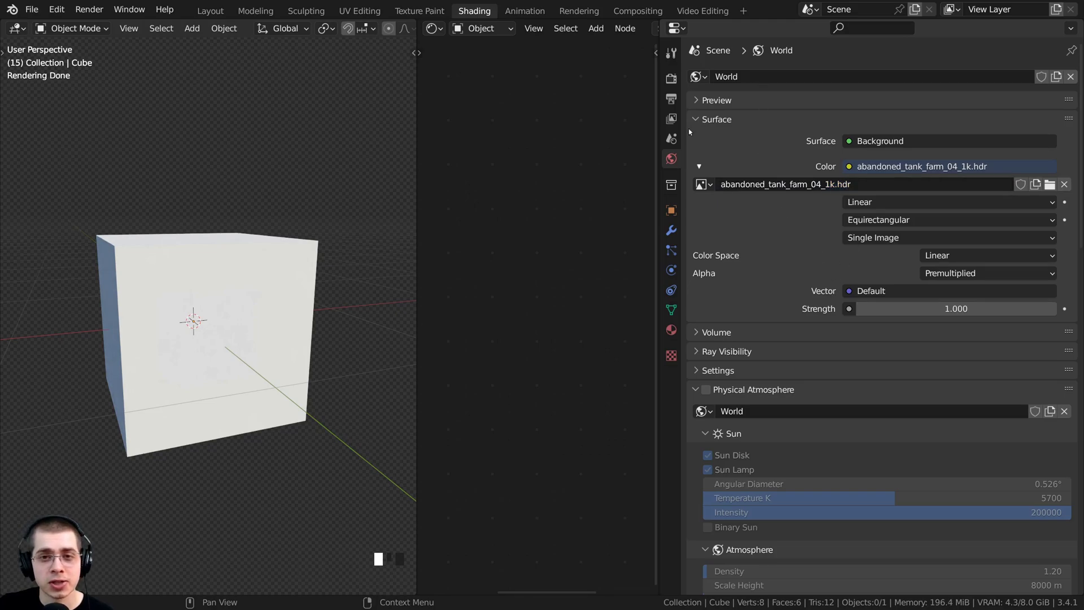
{"action": "left_click", "coordinate": [850, 167]}
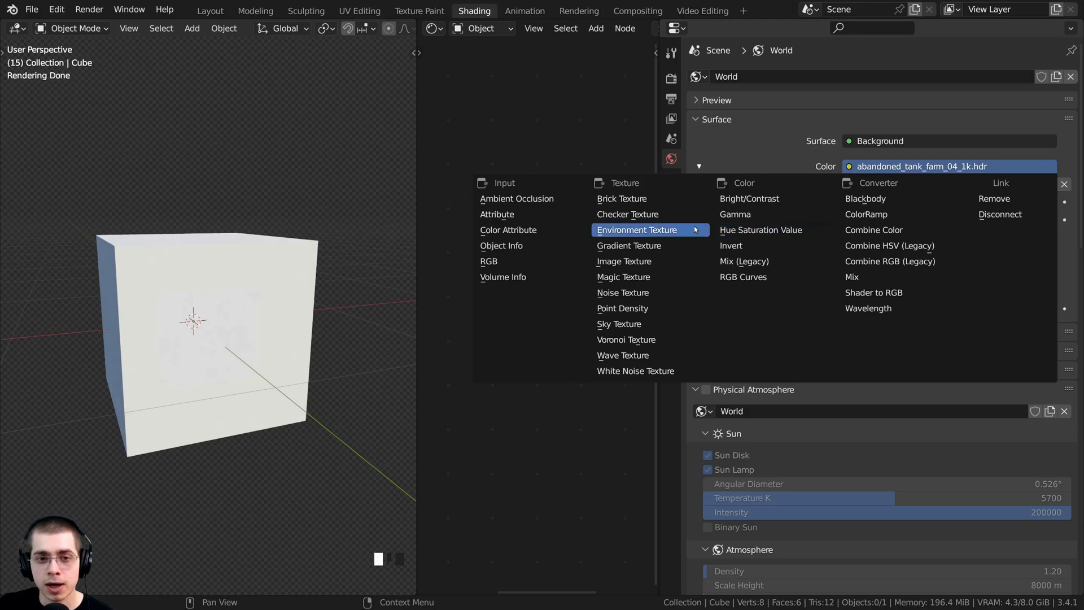
{"action": "left_click", "coordinate": [664, 234]}
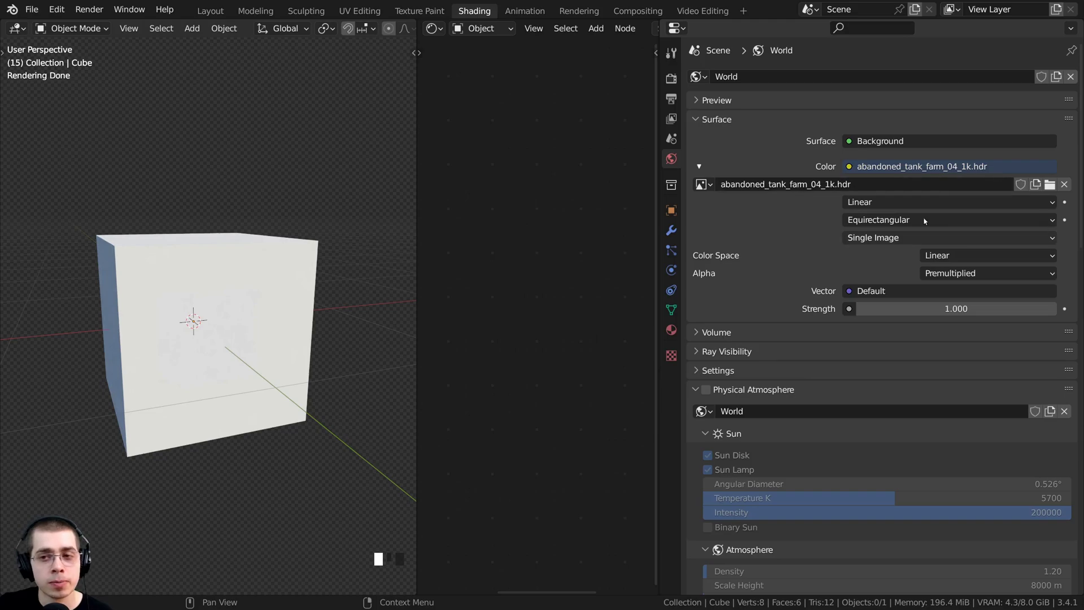
Compare the cube's backdrop with the film's Transparent option off and back on.
{"action": "middle_click_drag", "start_coordinate": [259, 282], "coordinate": [325, 320]}
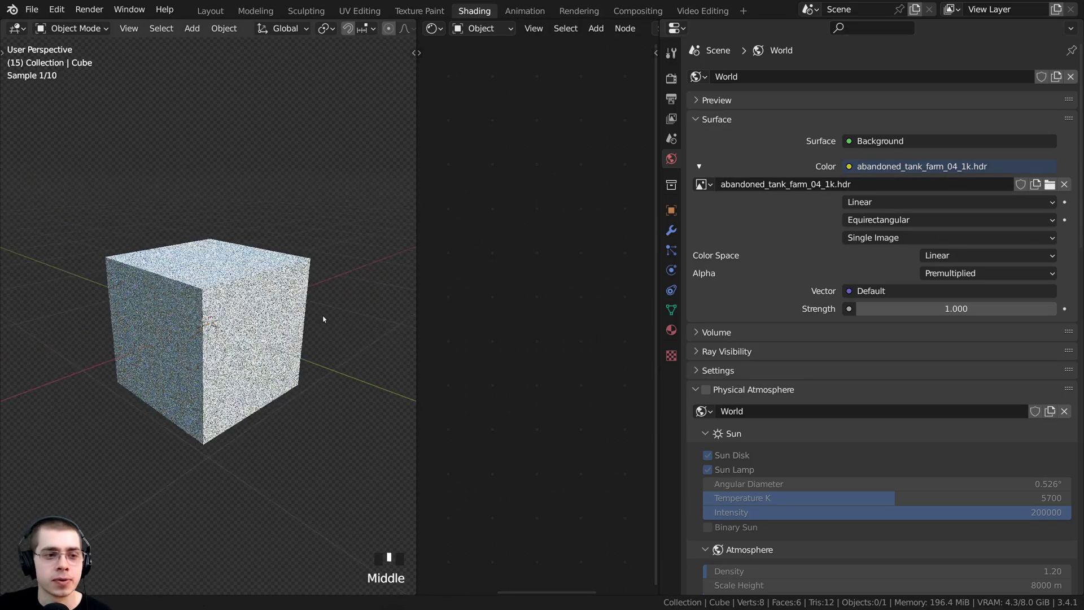
{"action": "middle_click_drag", "start_coordinate": [324, 320], "coordinate": [308, 322]}
{"action": "left_click", "coordinate": [671, 80]}
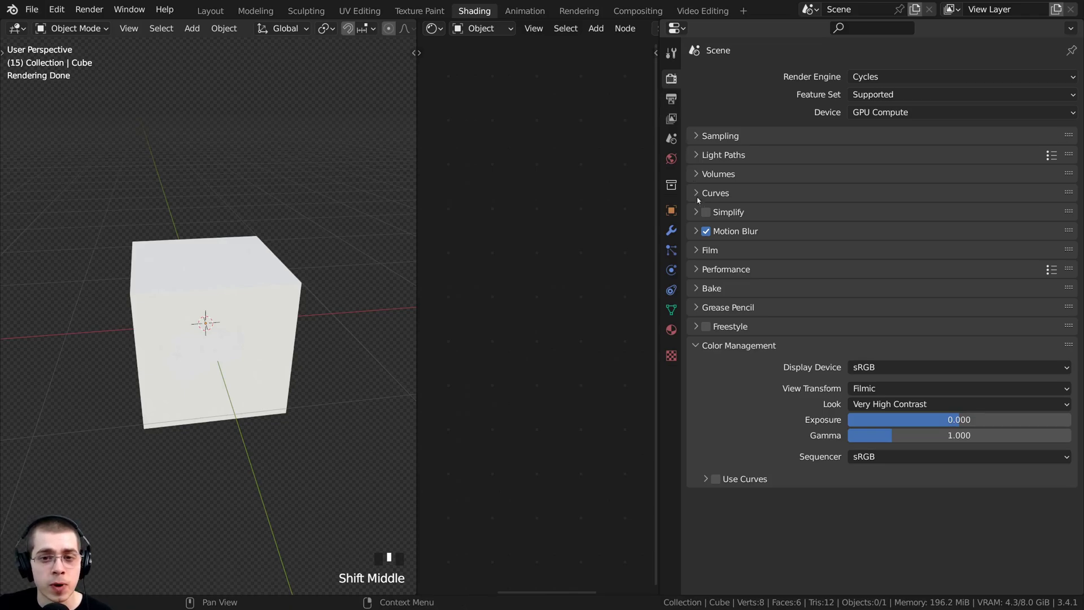
{"action": "left_click", "coordinate": [698, 251]}
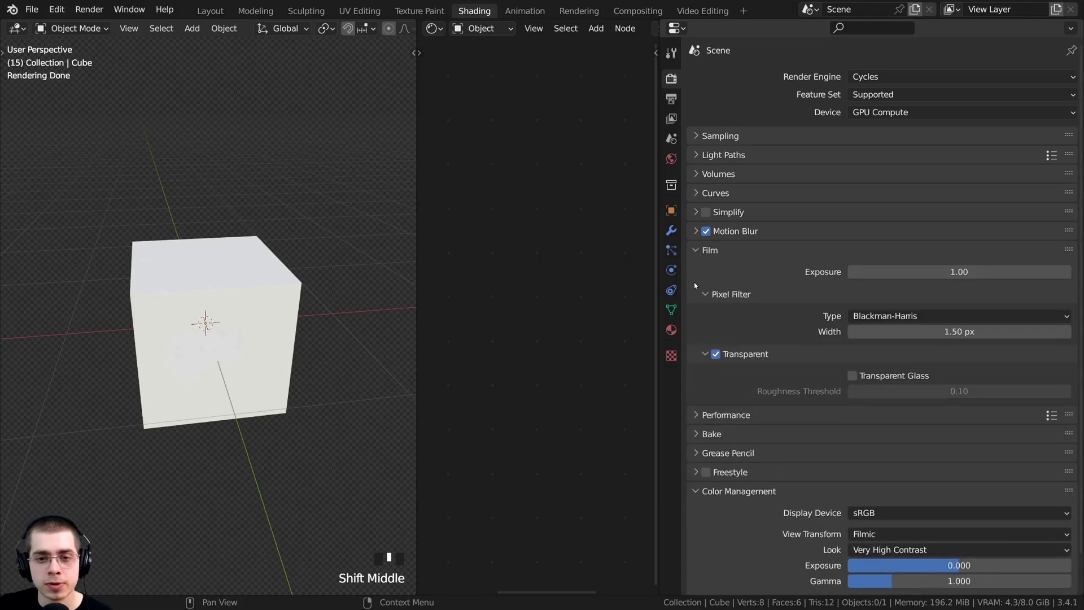
{"action": "left_click", "coordinate": [715, 354]}
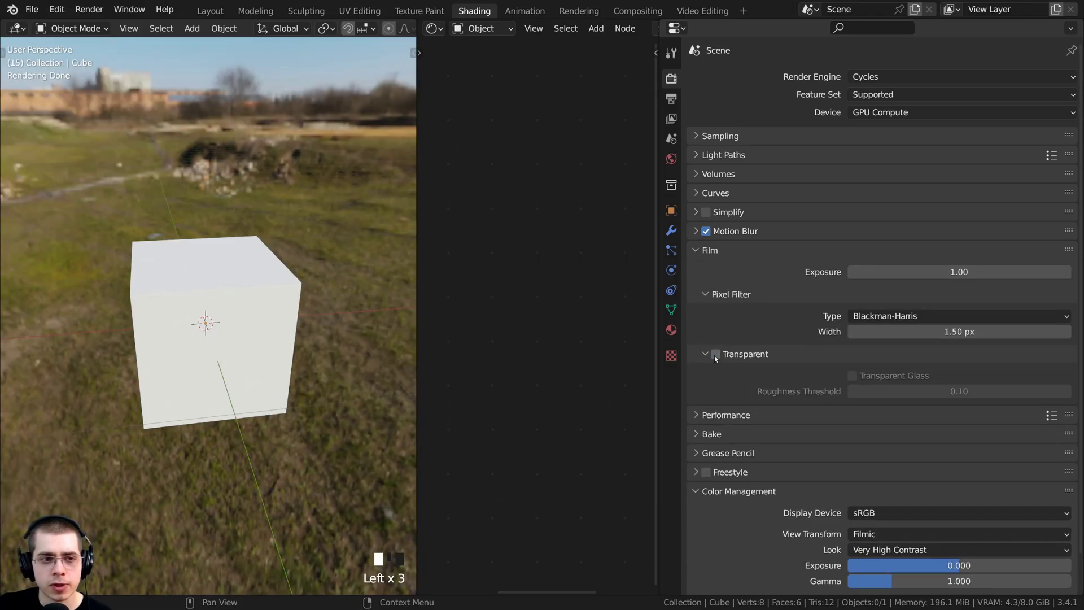
{"action": "left_click", "coordinate": [715, 354]}
{"action": "middle_click_drag", "start_coordinate": [293, 316], "coordinate": [276, 338]}
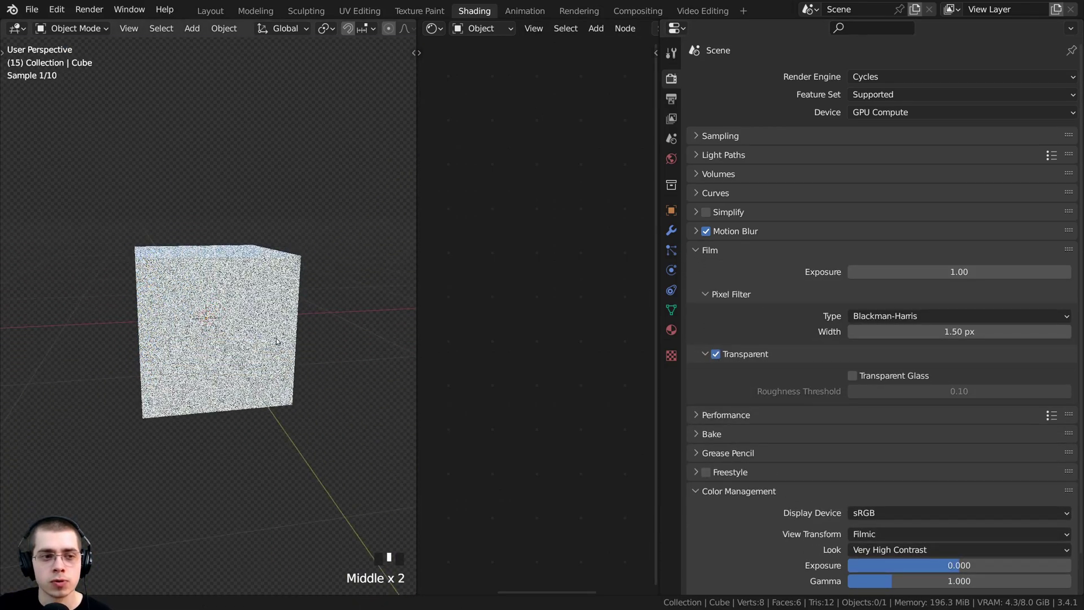
Check the Very High Contrast look in the color management settings and view the cube under it.
{"action": "left_click", "coordinate": [700, 250]}
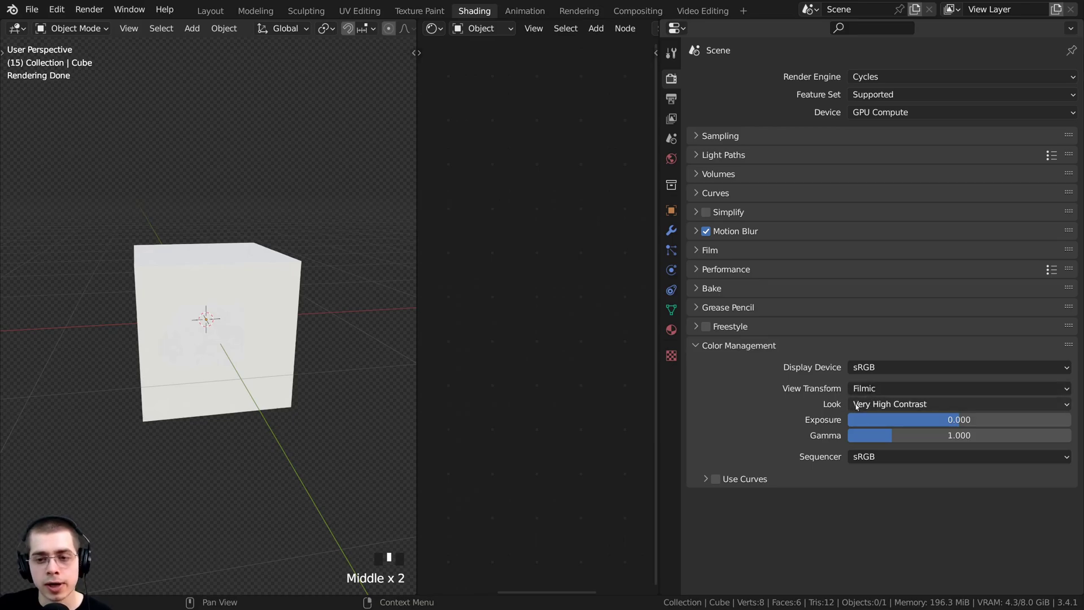
{"action": "left_click", "coordinate": [895, 405]}
{"action": "middle_click_drag", "start_coordinate": [265, 299], "coordinate": [291, 295]}
{"action": "scroll", "coordinate": [317, 299], "scroll_direction": "up", "scroll_amount": 1}
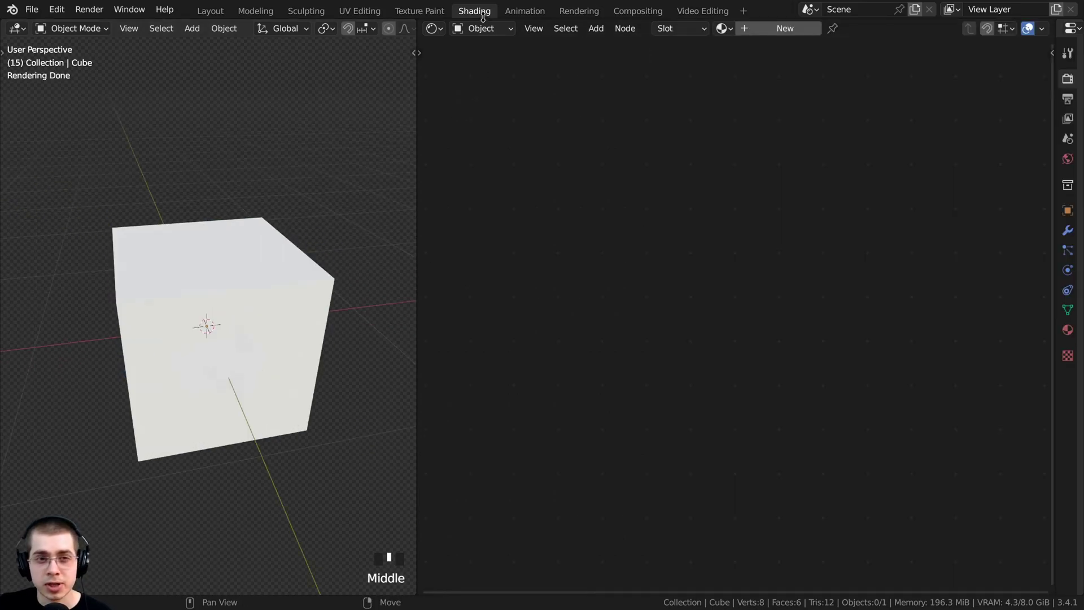
{"action": "mouse_move", "coordinate": [119, 400]}
{"action": "middle_mouse_down"}
{"action": "mouse_move", "coordinate": [95, 403]}
{"action": "mouse_move", "coordinate": [107, 384]}
{"action": "middle_mouse_up"}
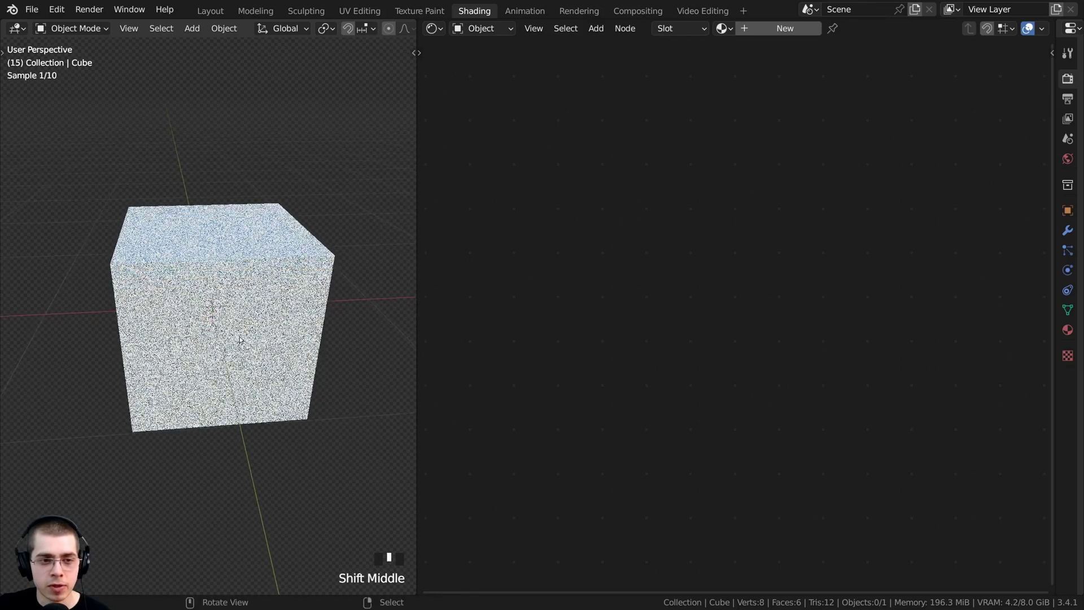
Use Rendered viewport shading, select the cube and give it a new material.
{"action": "key", "text": "z"}
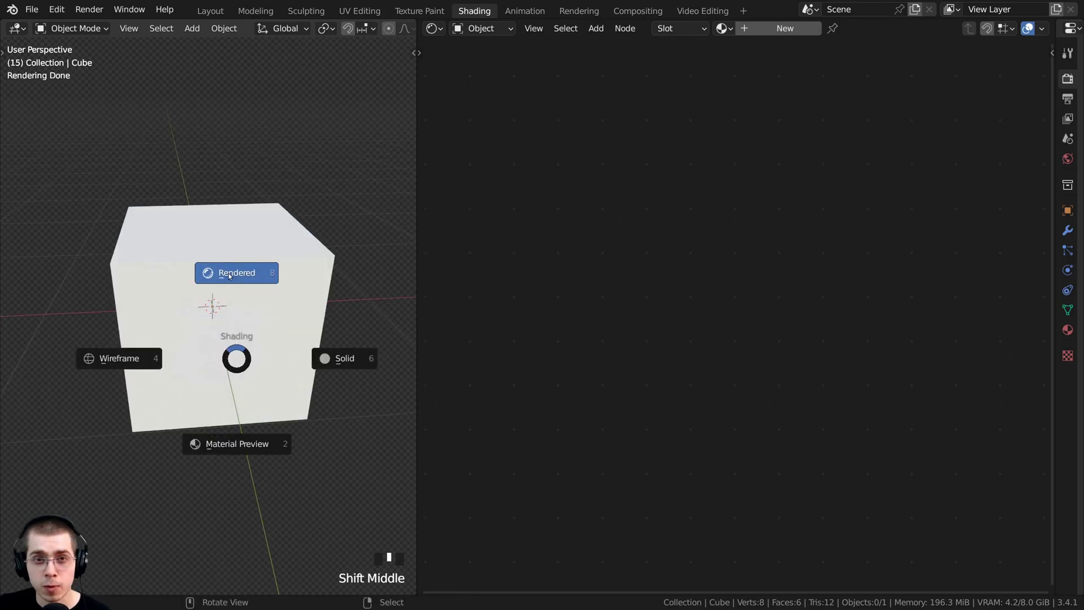
{"action": "left_click", "coordinate": [229, 273]}
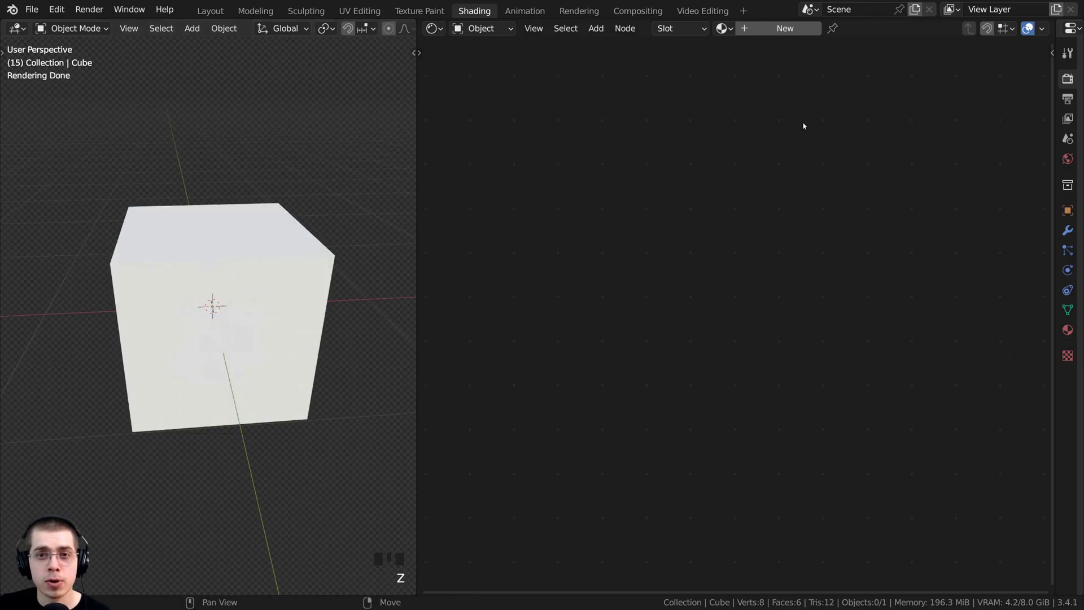
{"action": "right_click", "coordinate": [296, 246]}
{"action": "middle_click_drag", "start_coordinate": [282, 257], "coordinate": [302, 255]}
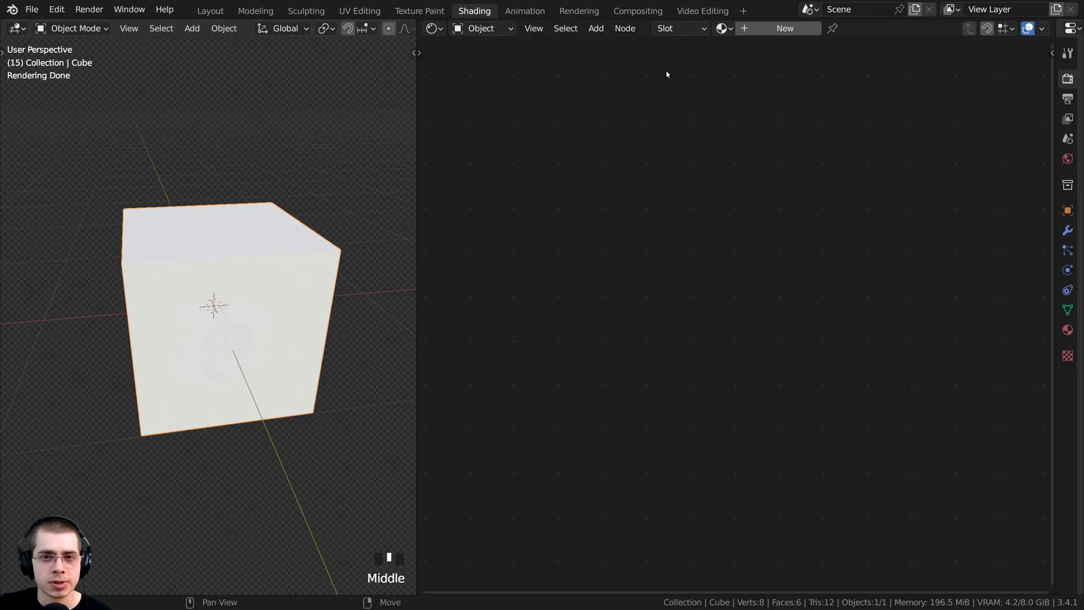
{"action": "left_click", "coordinate": [761, 28]}
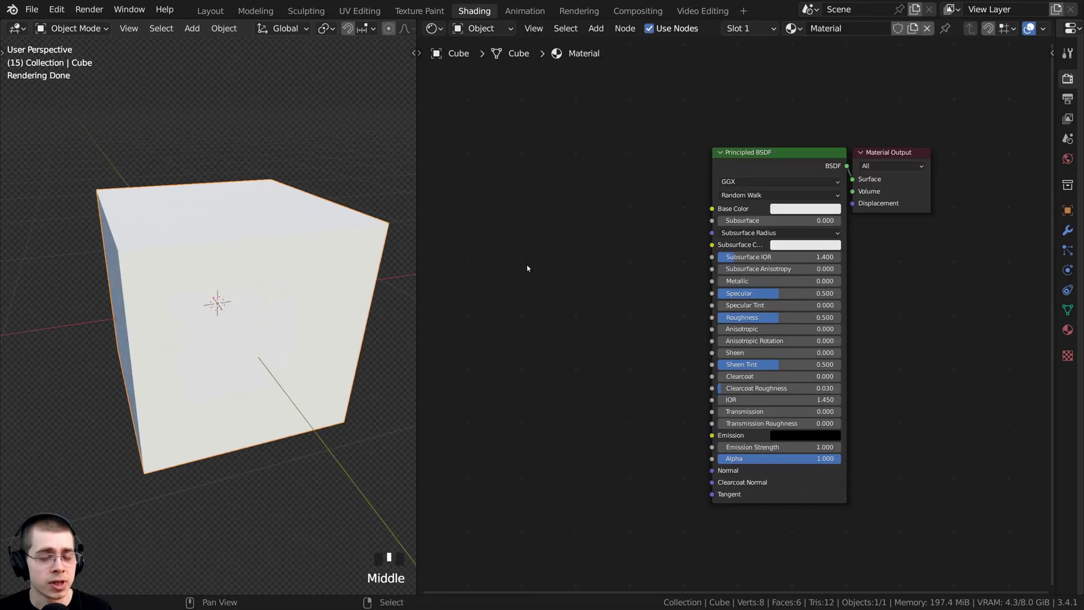
{"action": "middle_click_drag", "start_coordinate": [635, 246], "coordinate": [672, 248]}
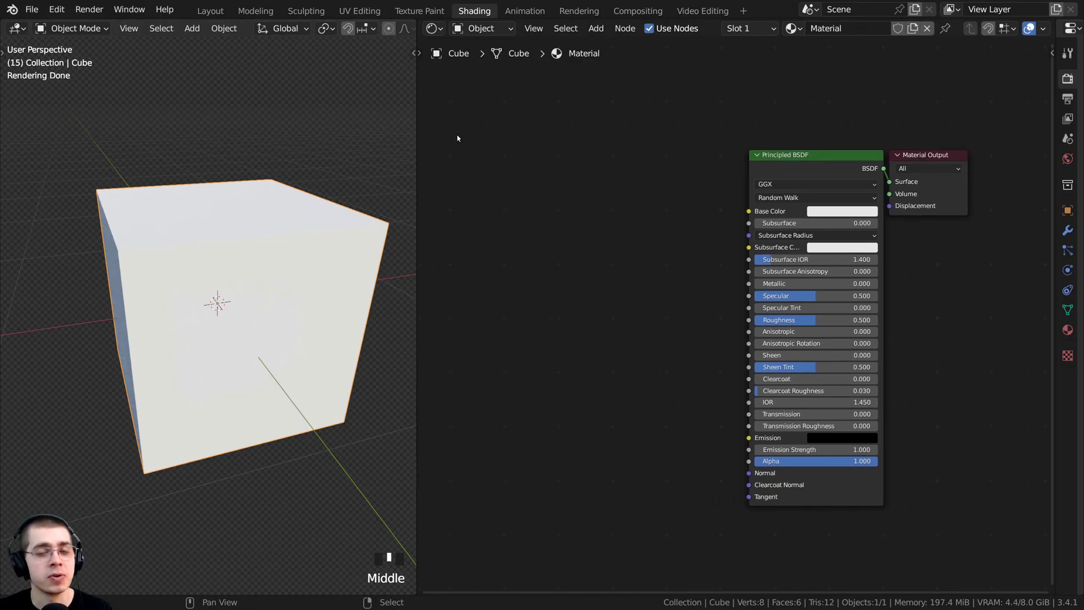
Check in the add-on preferences that Node Wrangler is enabled.
{"action": "left_click", "coordinate": [55, 10]}
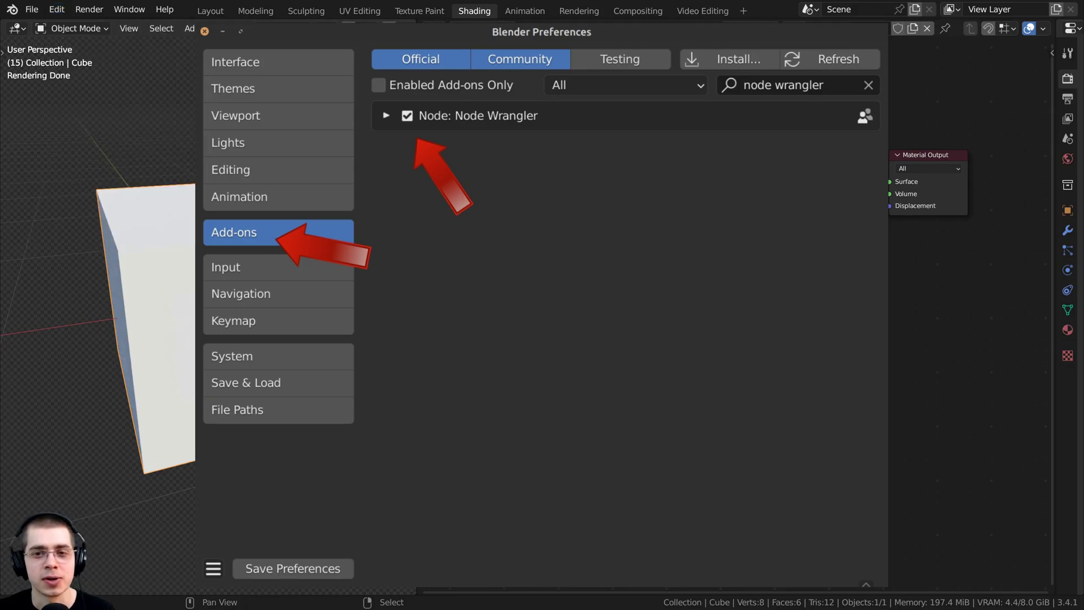
{"action": "scroll", "coordinate": [717, 337], "scroll_direction": "up", "scroll_amount": 1}
{"action": "middle_click_drag", "start_coordinate": [717, 338], "coordinate": [724, 338]}
{"action": "middle_click_drag", "start_coordinate": [255, 226], "coordinate": [273, 230]}
{"action": "middle_click_drag", "start_coordinate": [273, 230], "coordinate": [270, 230], "text": "shift"}
Add a Voronoi Texture node in the free space before the Principled BSDF.
{"action": "middle_click_drag", "start_coordinate": [583, 170], "coordinate": [615, 178]}
{"action": "key", "text": "shift+a"}
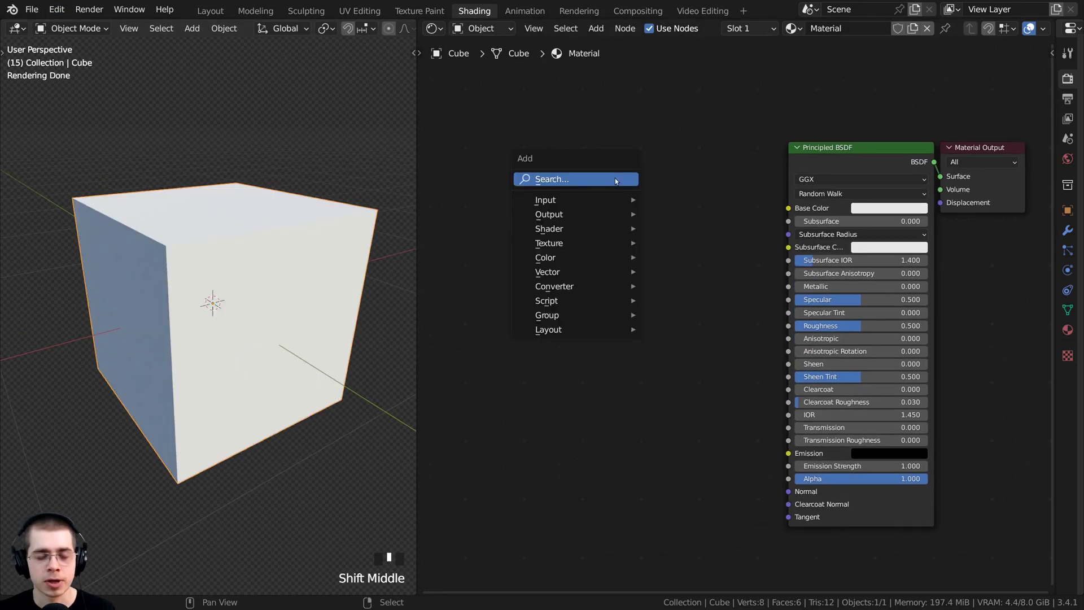
{"action": "left_click", "coordinate": [615, 178]}
{"action": "type", "text": "vor"}
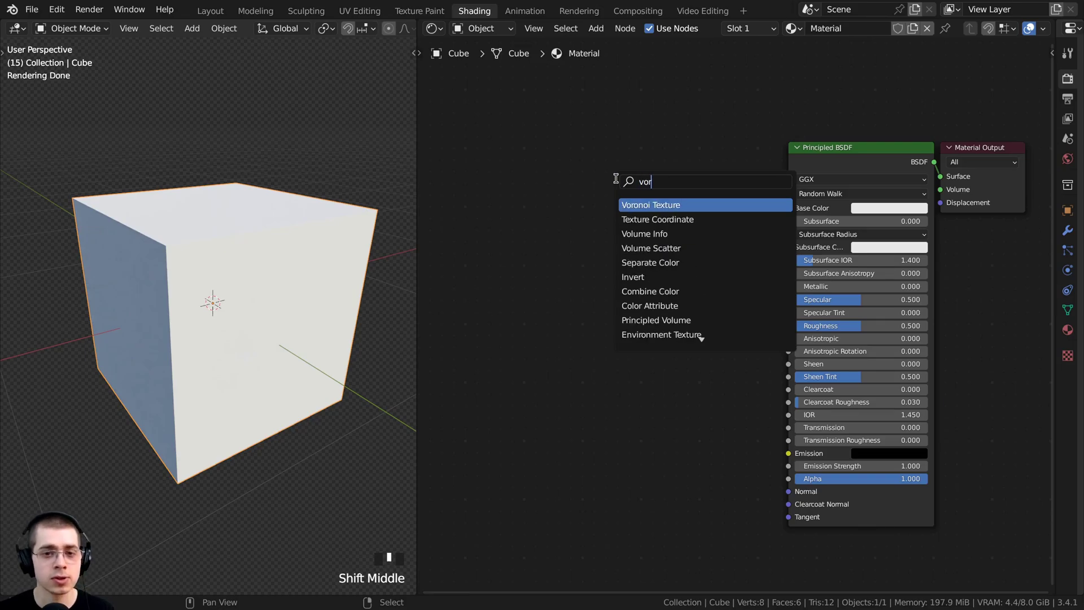
{"action": "left_click", "coordinate": [644, 204]}
{"action": "left_click", "coordinate": [536, 220]}
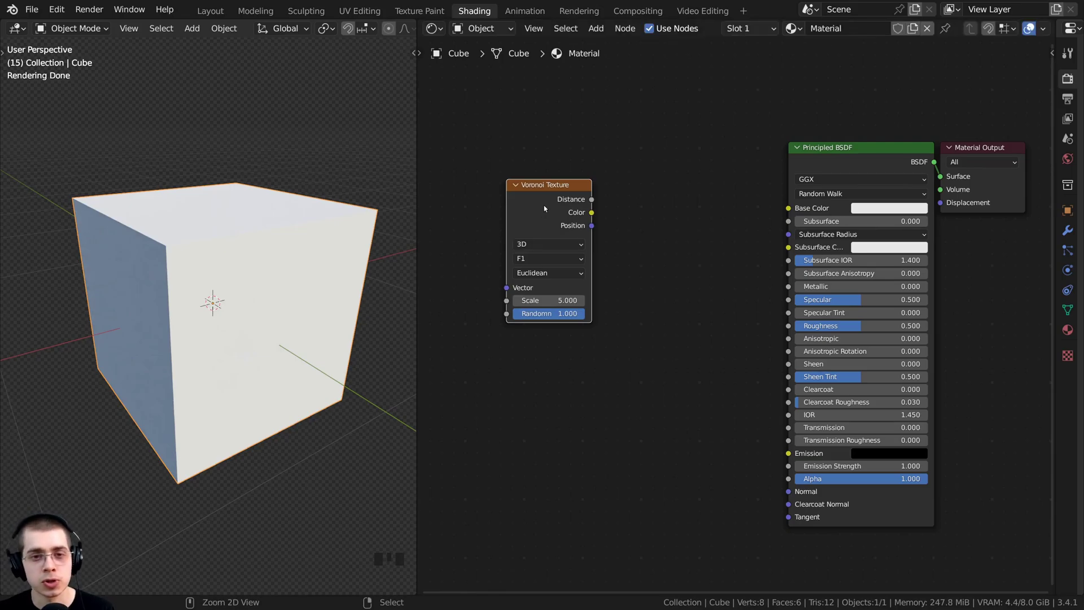
Preview the Voronoi Texture and the Principled BSDF in turn, moving the Principled BSDF below the Material Output.
{"action": "left_click", "coordinate": [540, 201], "text": "ctrl+shift"}
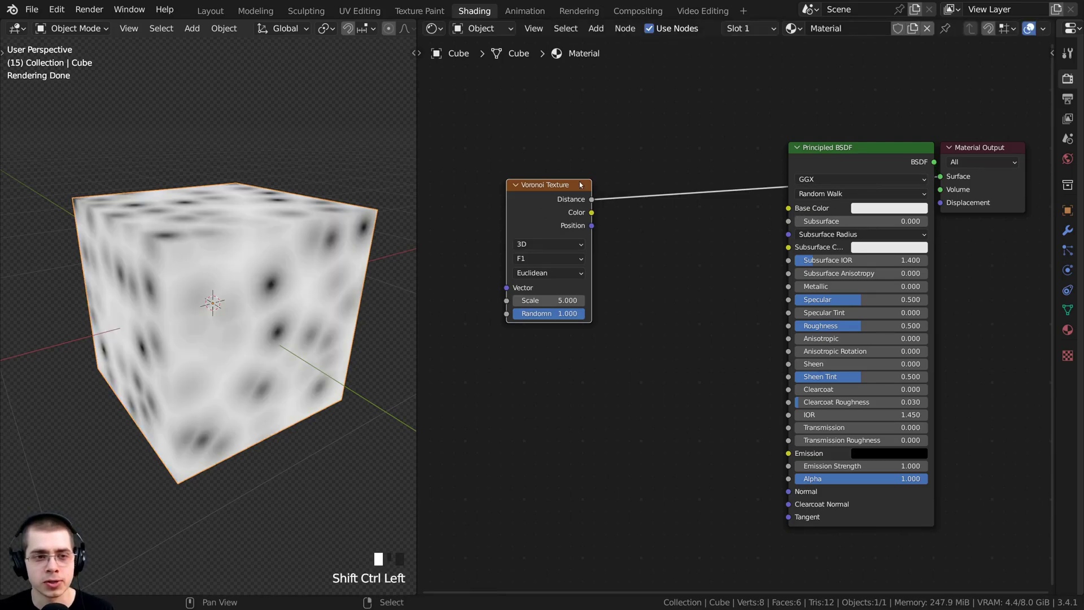
{"action": "middle_click_drag", "start_coordinate": [512, 214], "coordinate": [520, 219]}
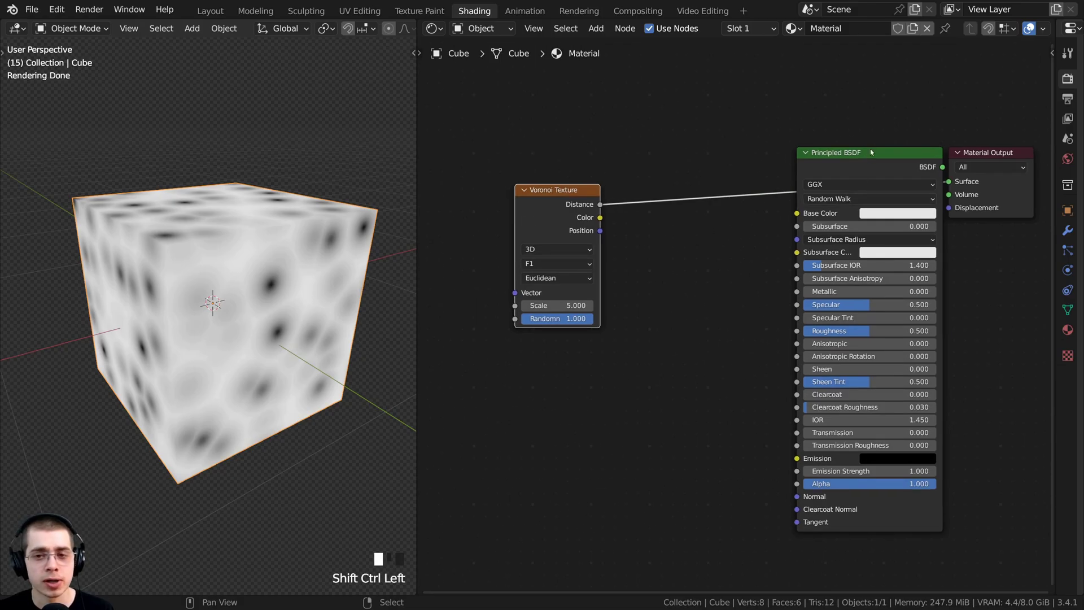
{"action": "left_click_drag", "start_coordinate": [870, 152], "coordinate": [821, 219]}
{"action": "left_click", "coordinate": [822, 221], "text": "ctrl+shift"}
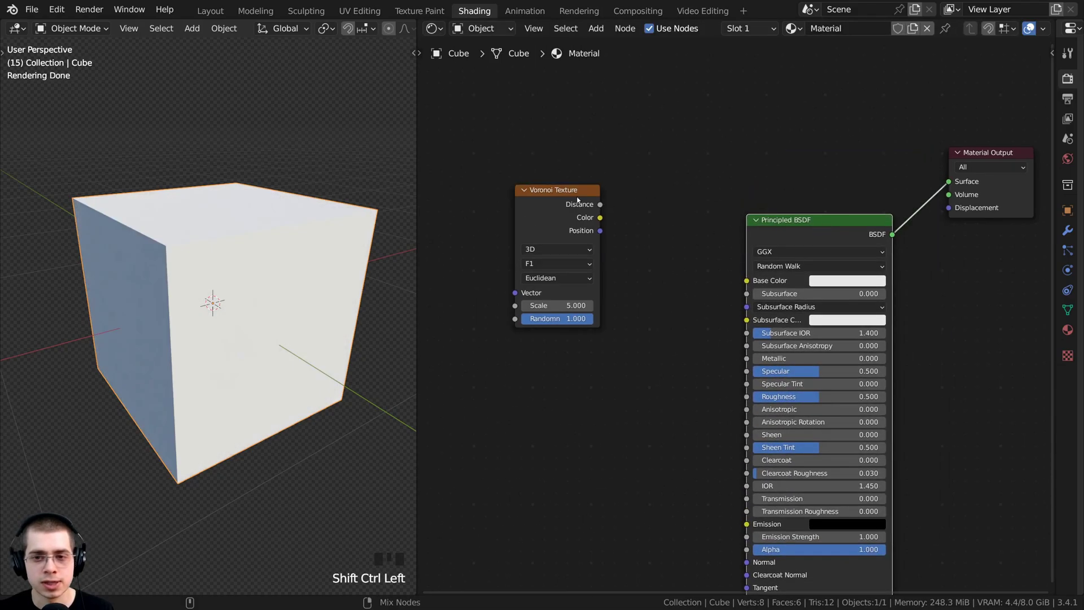
{"action": "left_click", "coordinate": [565, 198], "text": "ctrl+shift"}
{"action": "left_click", "coordinate": [769, 234], "text": "ctrl+shift"}
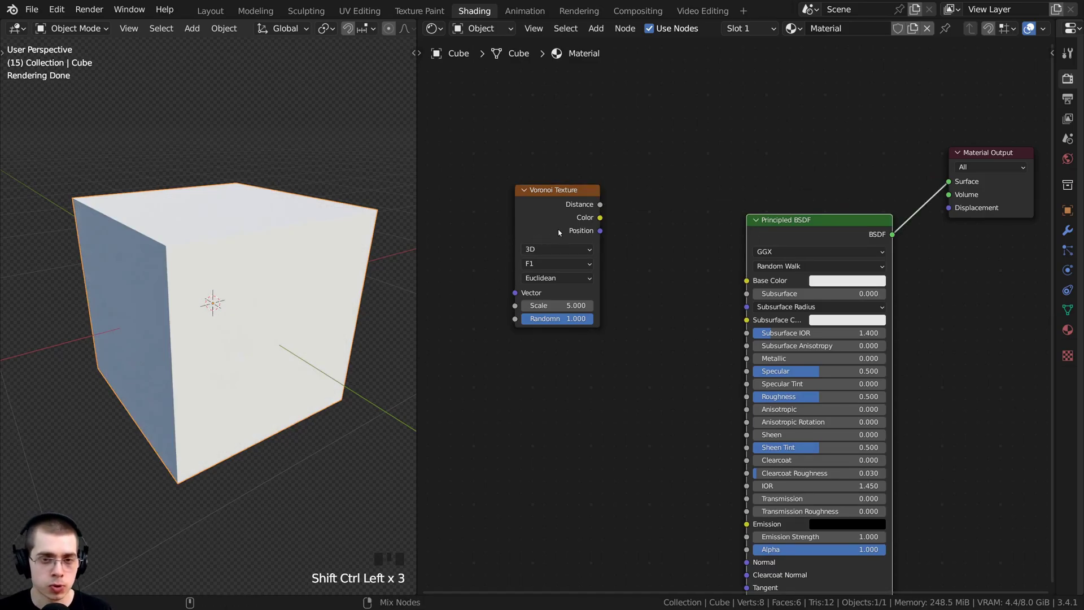
Preview the Voronoi Texture's Color output directly on the material surface.
{"action": "left_click", "coordinate": [575, 206], "text": "ctrl+shift"}
{"action": "left_click", "coordinate": [560, 205], "text": "ctrl+shift"}
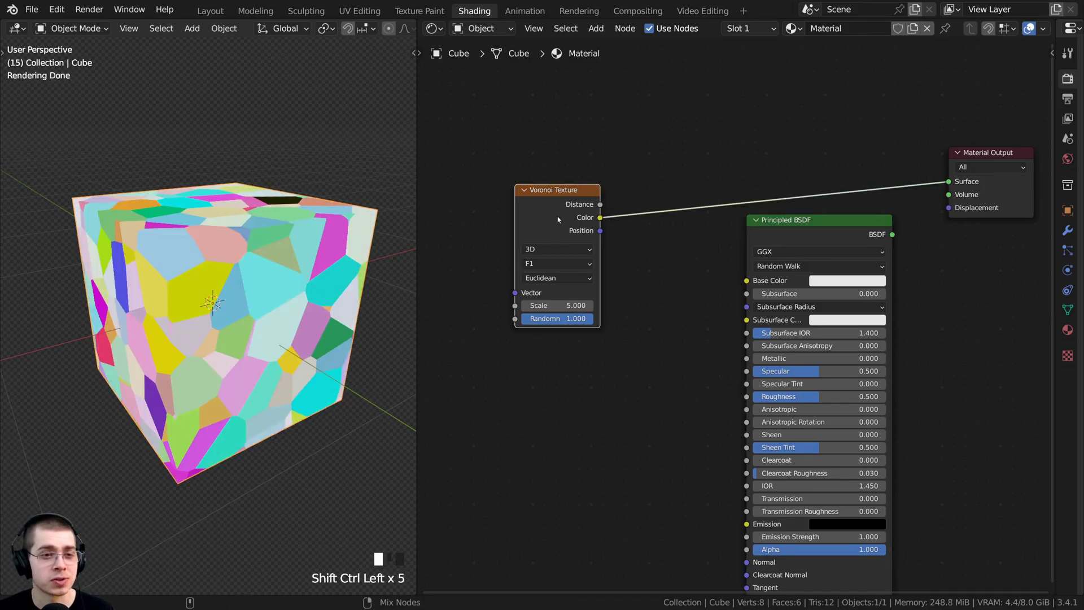
{"action": "scroll", "coordinate": [534, 205], "scroll_direction": "up", "scroll_amount": 2}
{"action": "middle_click_drag", "start_coordinate": [232, 323], "coordinate": [250, 338]}
{"action": "middle_click_drag", "start_coordinate": [217, 340], "coordinate": [222, 314]}
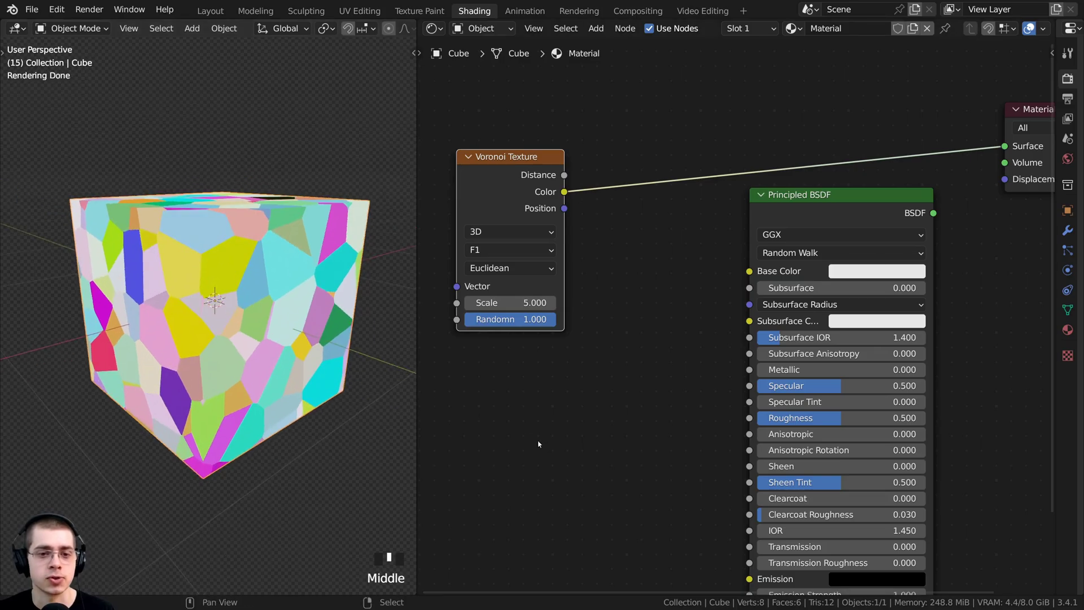
Set the Voronoi Texture's Randomness to 0.
{"action": "scroll", "coordinate": [599, 367], "scroll_direction": "up", "scroll_amount": 1}
{"action": "middle_click_drag", "start_coordinate": [582, 344], "coordinate": [662, 317]}
{"action": "left_click_drag", "start_coordinate": [521, 211], "coordinate": [490, 208]}
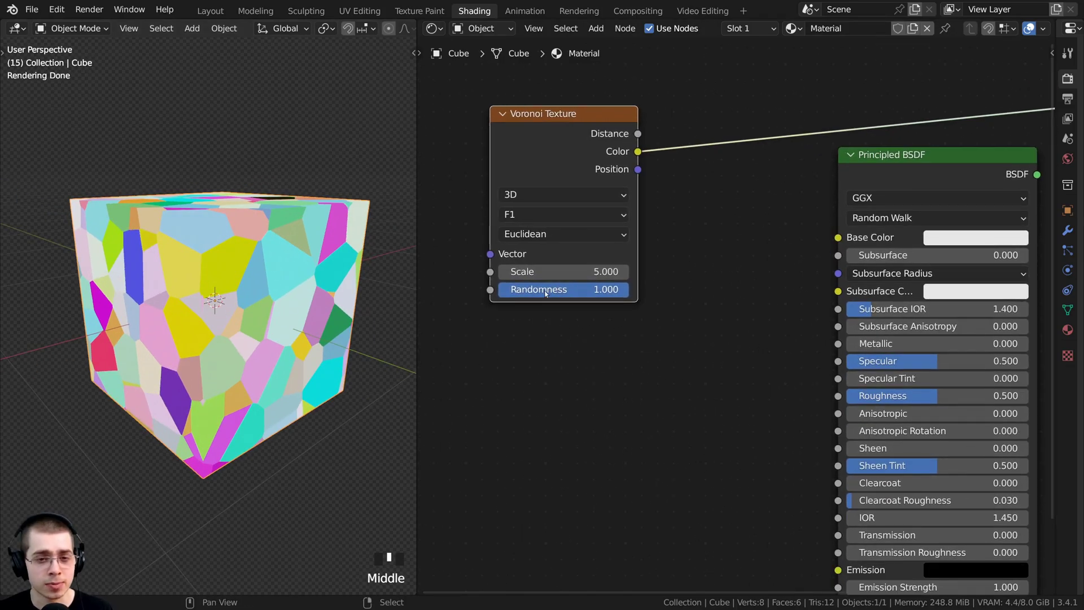
{"action": "left_click_drag", "start_coordinate": [574, 293], "coordinate": [441, 293]}
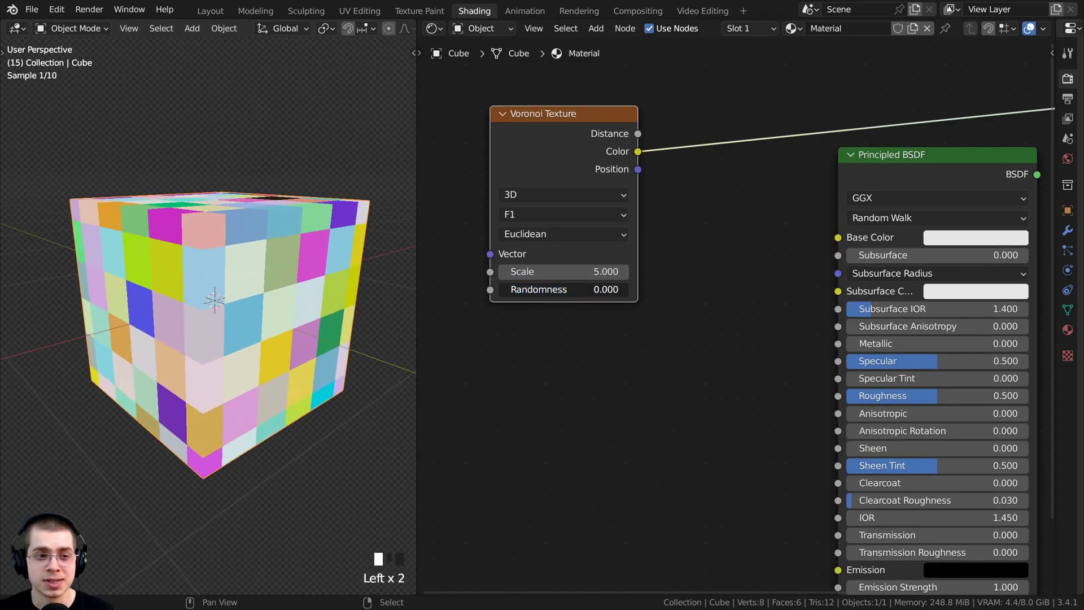
Examine the color pattern on the cube's side and top faces from several angles.
{"action": "middle_click_drag", "start_coordinate": [279, 336], "coordinate": [172, 262]}
{"action": "scroll", "coordinate": [224, 335], "scroll_direction": "up", "scroll_amount": 2}
{"action": "scroll", "coordinate": [199, 341], "scroll_direction": "up", "scroll_amount": 2}
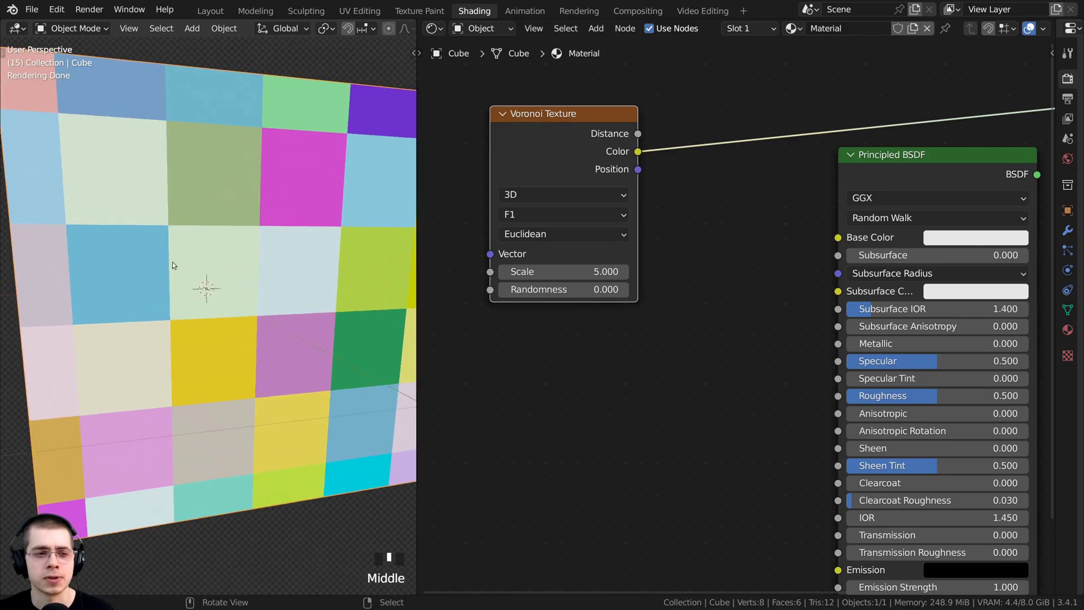
{"action": "scroll", "coordinate": [209, 231], "scroll_direction": "down", "scroll_amount": 1}
{"action": "middle_click_drag", "start_coordinate": [209, 230], "coordinate": [195, 307]}
{"action": "scroll", "coordinate": [195, 307], "scroll_direction": "up", "scroll_amount": 2}
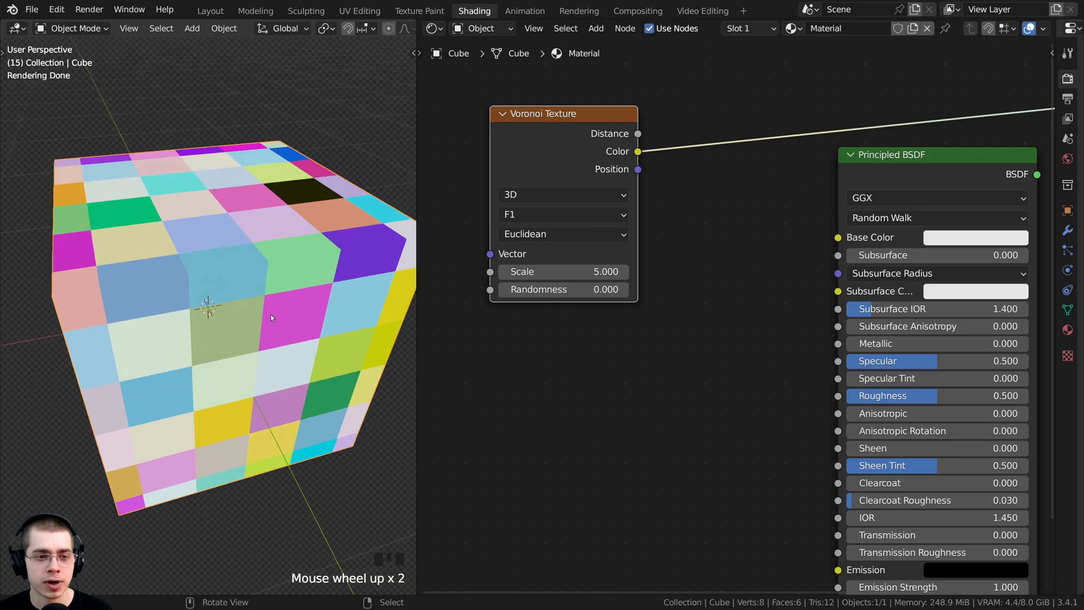
{"action": "scroll", "coordinate": [212, 316], "scroll_direction": "down", "scroll_amount": 1}
{"action": "middle_click_drag", "start_coordinate": [201, 231], "coordinate": [187, 254]}
Add Texture Coordinate and Mapping nodes feeding the Voronoi Texture's Vector, and spread them out.
{"action": "key", "text": "g"}
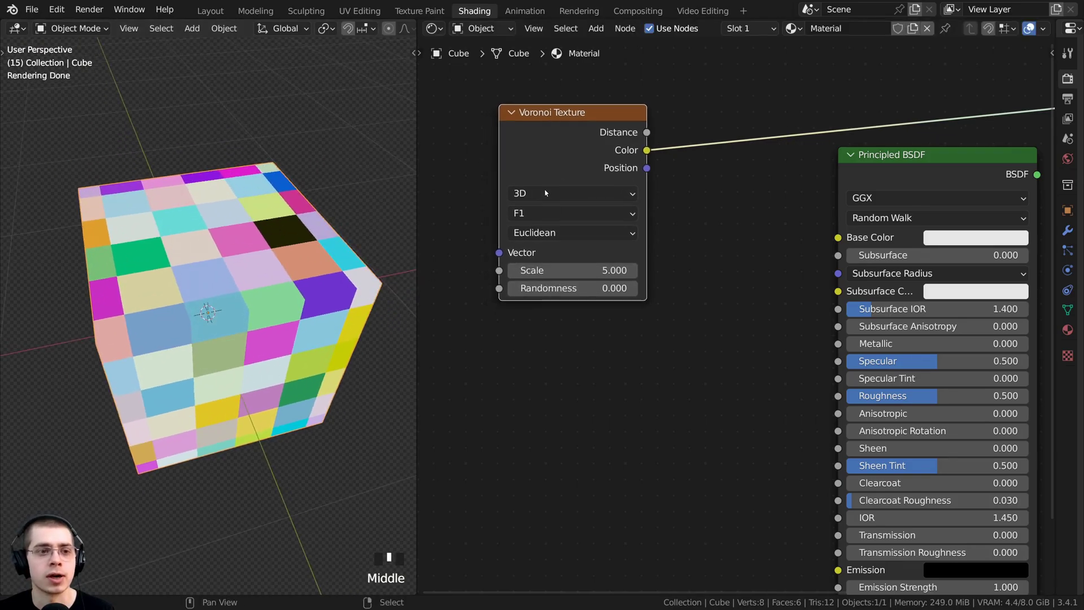
{"action": "middle_click_drag", "start_coordinate": [241, 286], "coordinate": [243, 285]}
{"action": "left_click_drag", "start_coordinate": [557, 138], "coordinate": [561, 123]}
{"action": "middle_click_drag", "start_coordinate": [552, 140], "coordinate": [636, 212]}
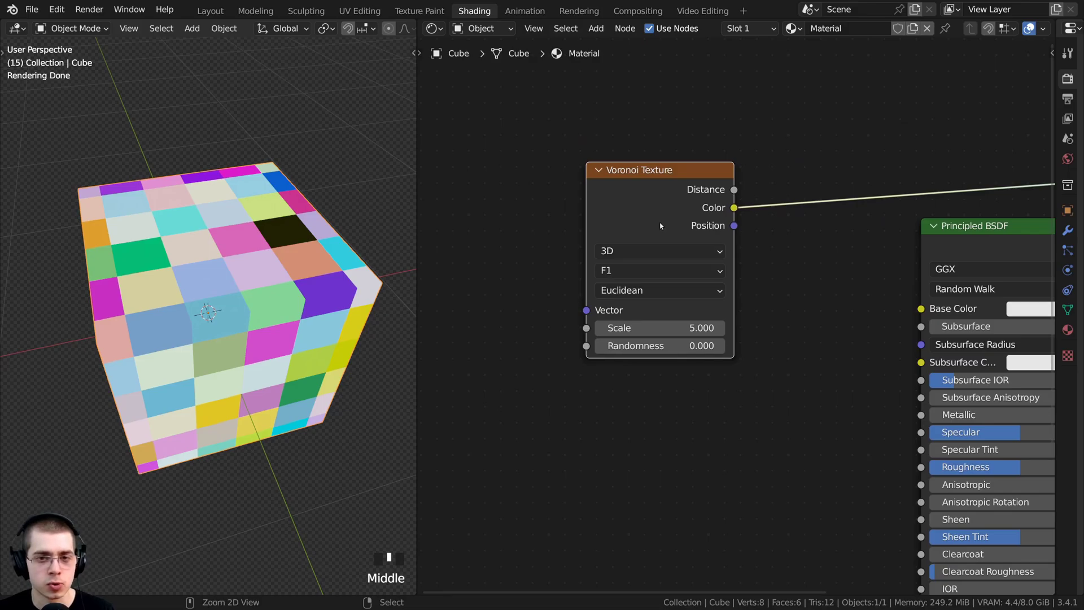
{"action": "key", "text": "ctrl+t"}
{"action": "scroll", "coordinate": [661, 226], "scroll_direction": "down", "scroll_amount": 1}
{"action": "middle_click_drag", "start_coordinate": [662, 226], "coordinate": [758, 228]}
{"action": "left_click_drag", "start_coordinate": [627, 221], "coordinate": [631, 184]}
{"action": "key", "text": "a"}
{"action": "left_click_drag", "start_coordinate": [509, 235], "coordinate": [494, 205]}
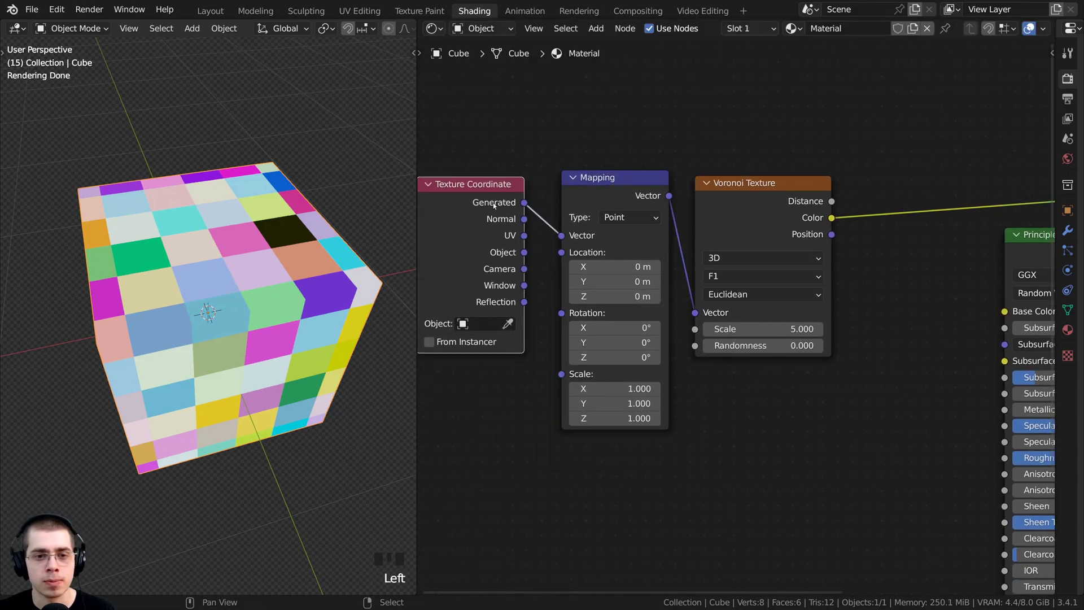
Connect the Texture Coordinate's Object output to the Mapping's Vector input and align the two nodes beside the Voronoi Texture.
{"action": "left_click_drag", "start_coordinate": [525, 253], "coordinate": [566, 239]}
{"action": "left_click_drag", "start_coordinate": [472, 240], "coordinate": [497, 229]}
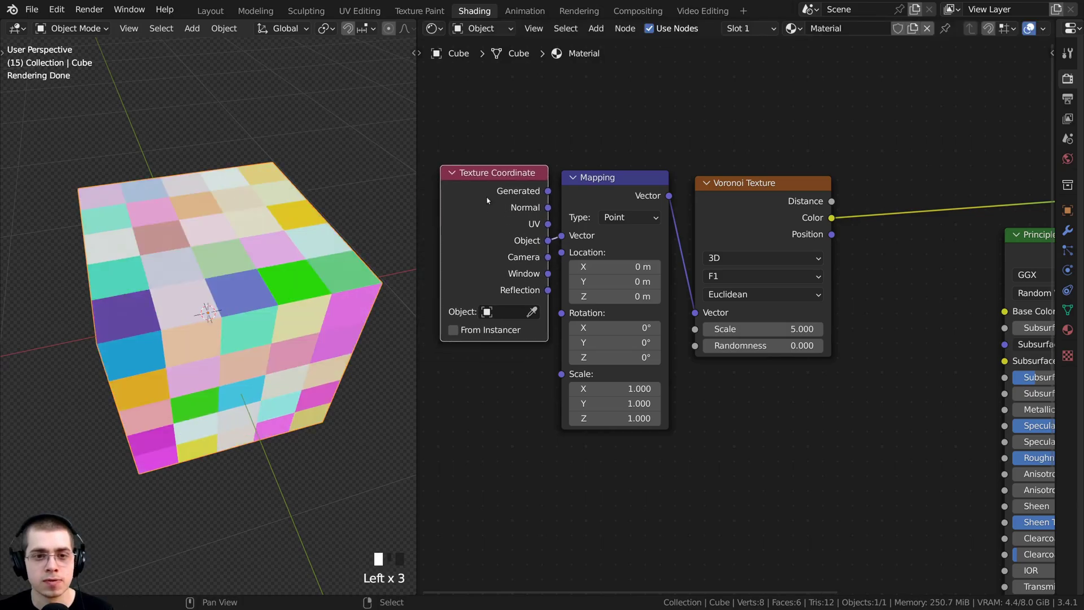
{"action": "key", "text": "b"}
{"action": "left_click_drag", "start_coordinate": [483, 129], "coordinate": [606, 223]}
{"action": "key", "text": "g"}
{"action": "left_click", "coordinate": [616, 231]}
{"action": "key", "text": "alt+a"}
{"action": "left_click_drag", "start_coordinate": [511, 238], "coordinate": [510, 240]}
{"action": "scroll", "coordinate": [629, 228], "scroll_direction": "down", "scroll_amount": 1}
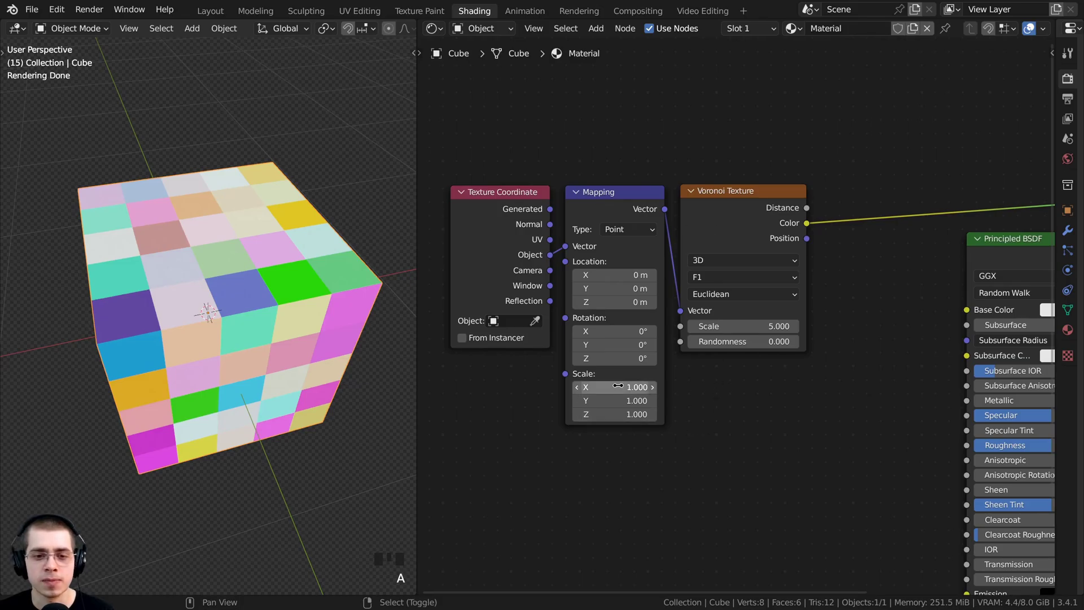
Set the Voronoi Texture's Scale to 37.
{"action": "left_click_drag", "start_coordinate": [616, 387], "coordinate": [649, 415]}
{"action": "key", "text": "Escape"}
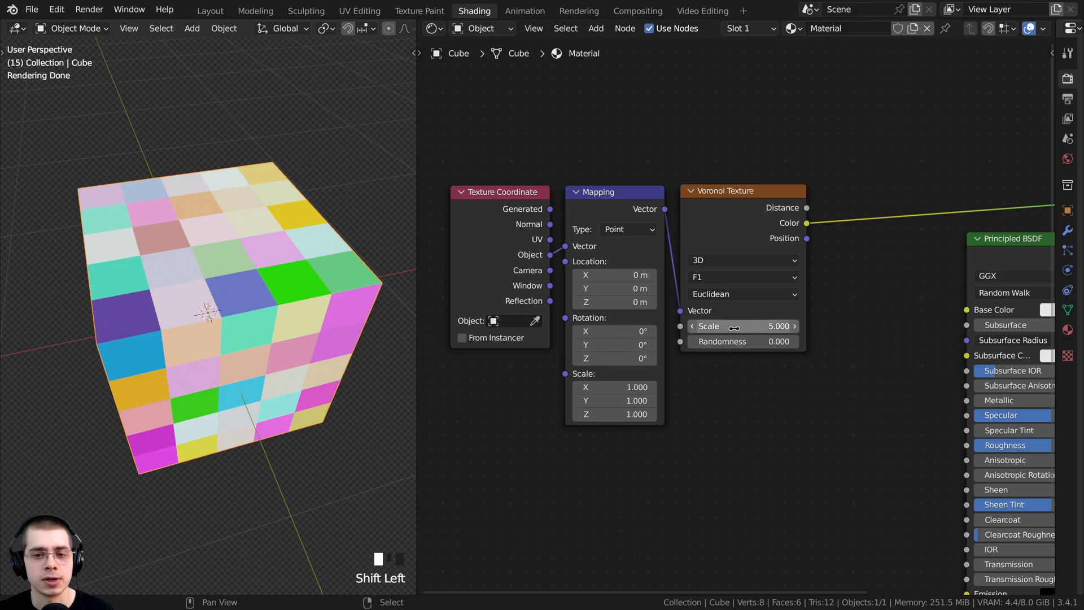
{"action": "middle_click_drag", "start_coordinate": [201, 350], "coordinate": [217, 303]}
{"action": "middle_click_drag", "start_coordinate": [217, 302], "coordinate": [171, 272], "text": "shift"}
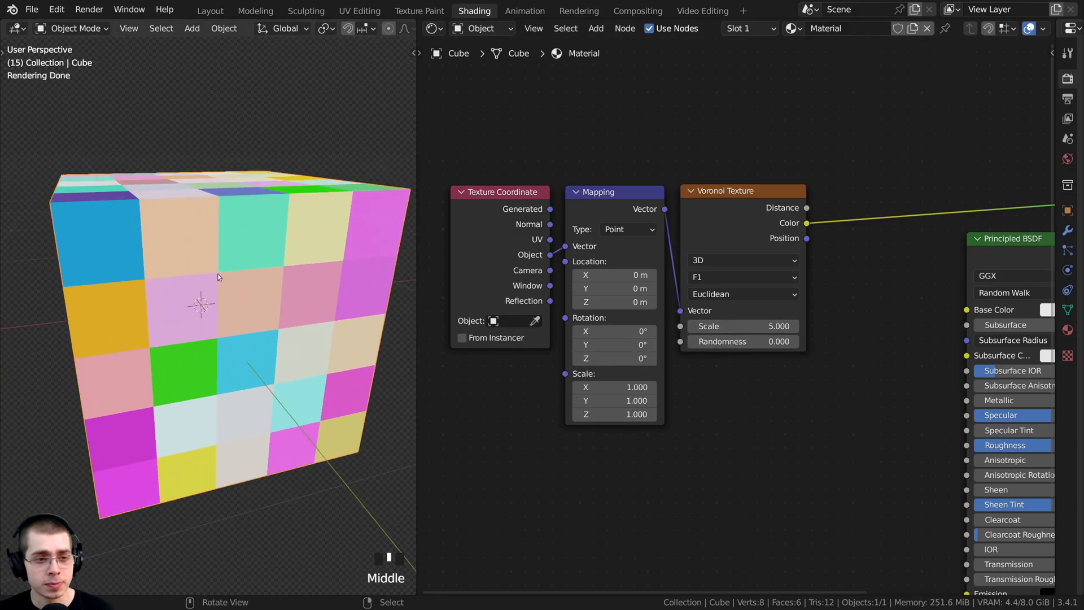
{"action": "mouse_move", "coordinate": [745, 326]}
{"action": "left_mouse_down"}
{"action": "mouse_move", "coordinate": [788, 326]}
{"action": "mouse_move", "coordinate": [733, 326]}
{"action": "left_mouse_up"}
{"action": "double_click", "coordinate": [733, 327]}
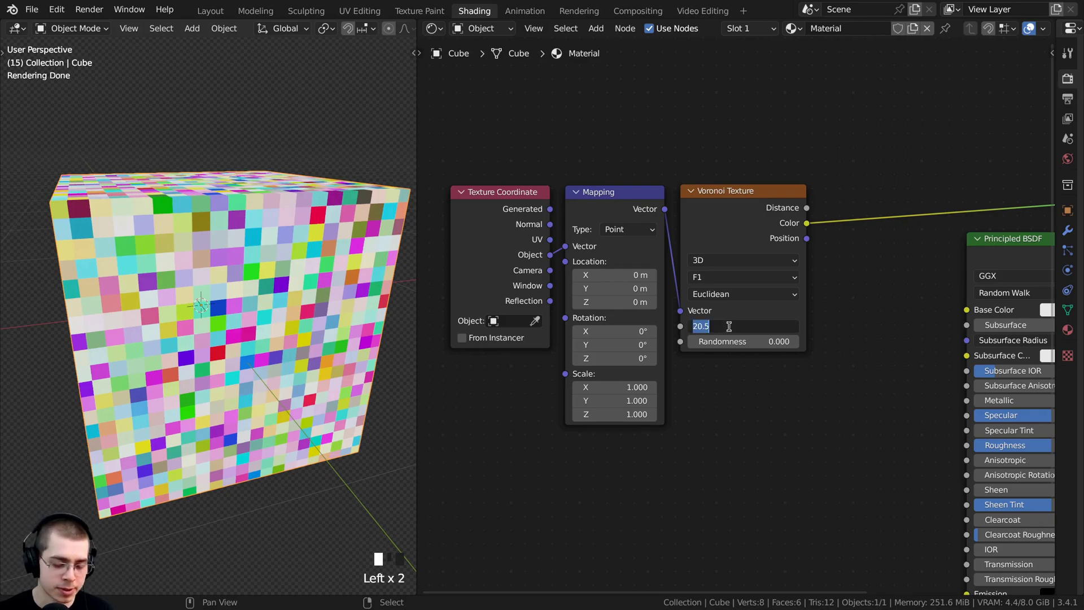
{"action": "type", "text": "37"}
{"action": "key", "text": "Return"}
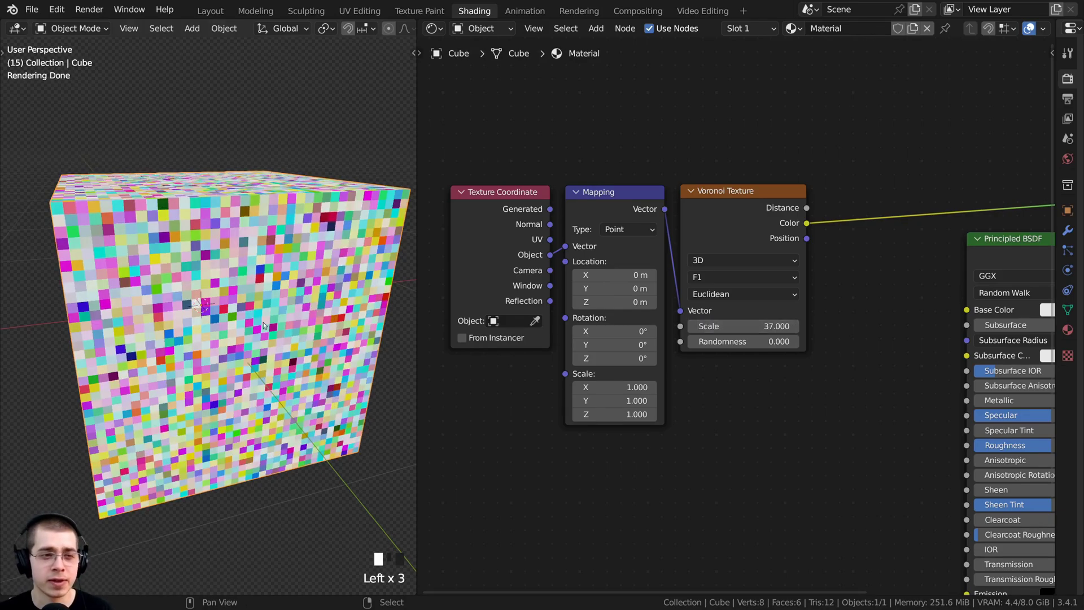
Try slightly different Voronoi Texture Scale values while examining how the pixels meet at the cube's corner.
{"action": "middle_click_drag", "start_coordinate": [265, 326], "coordinate": [292, 309]}
{"action": "scroll", "coordinate": [290, 309], "scroll_direction": "up", "scroll_amount": 1}
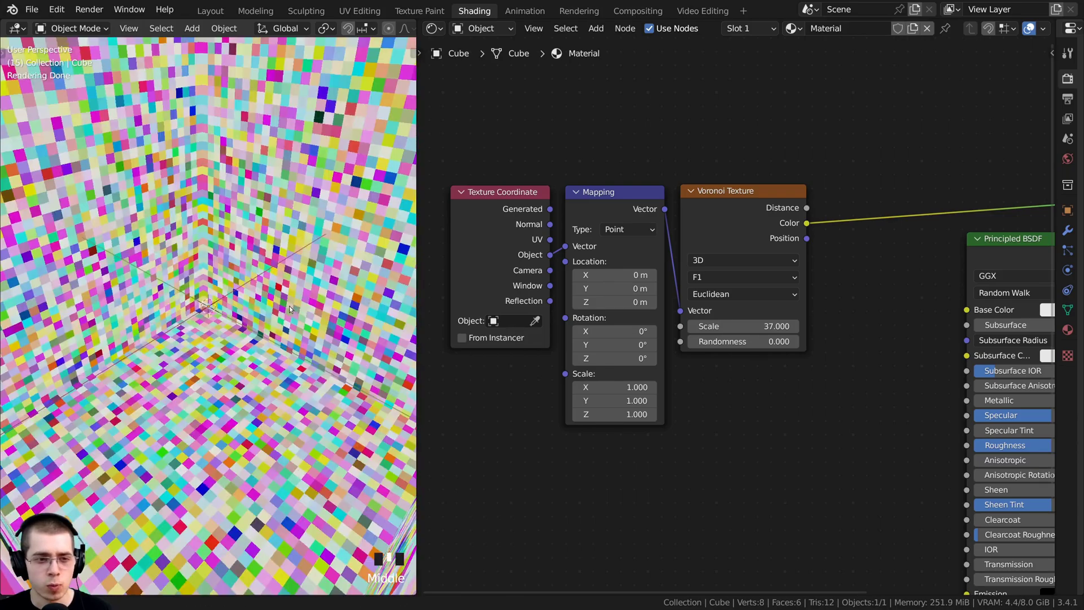
{"action": "scroll", "coordinate": [203, 298], "scroll_direction": "down", "scroll_amount": 1}
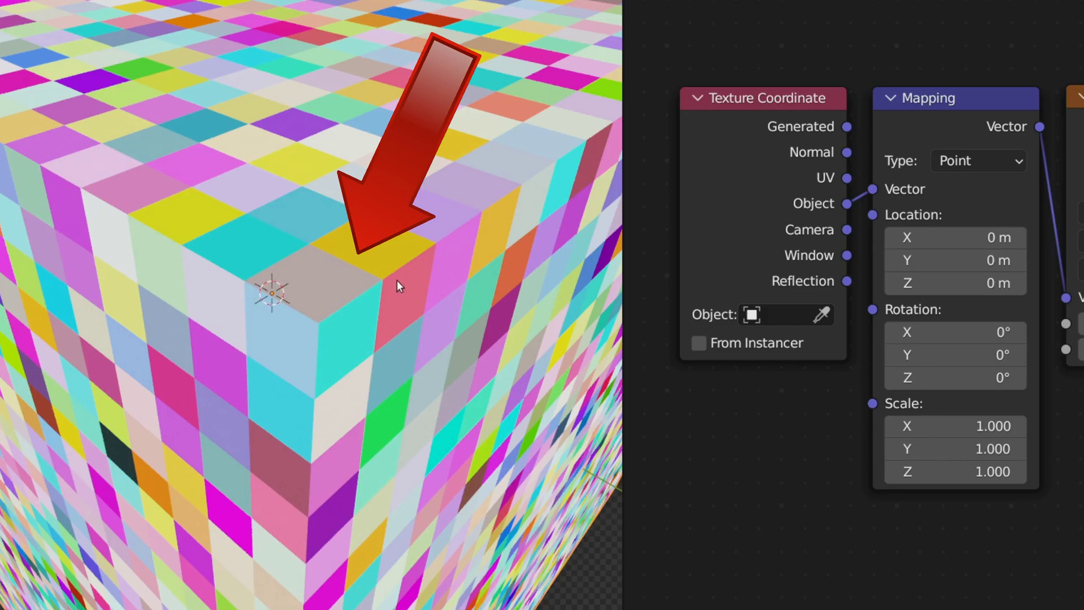
{"action": "left_click_drag", "start_coordinate": [1080, 323], "coordinate": [1083, 324]}
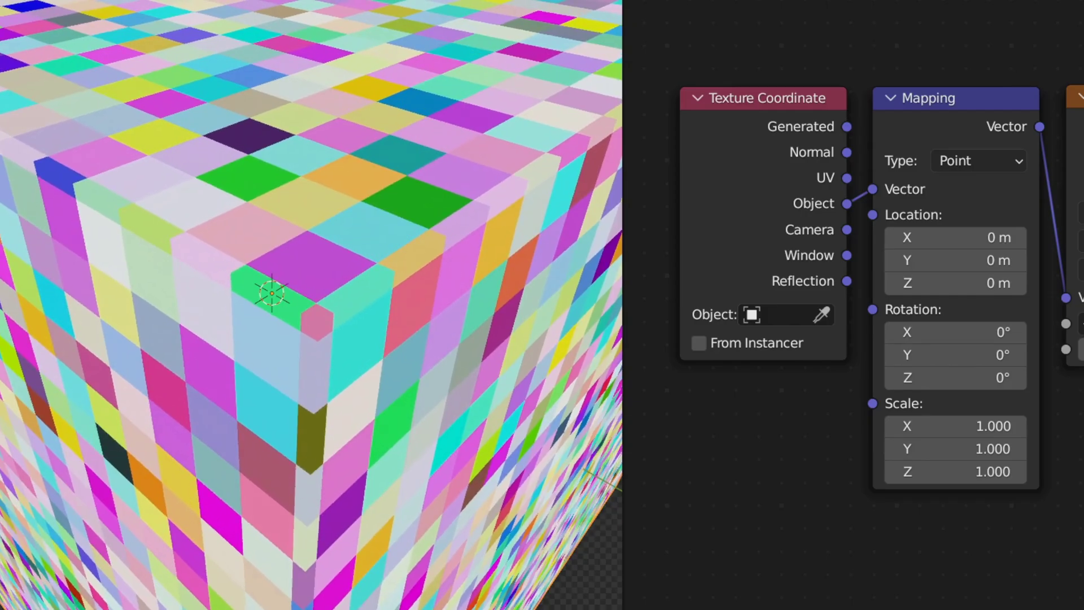
{"action": "left_click_drag", "start_coordinate": [746, 327], "coordinate": [749, 326]}
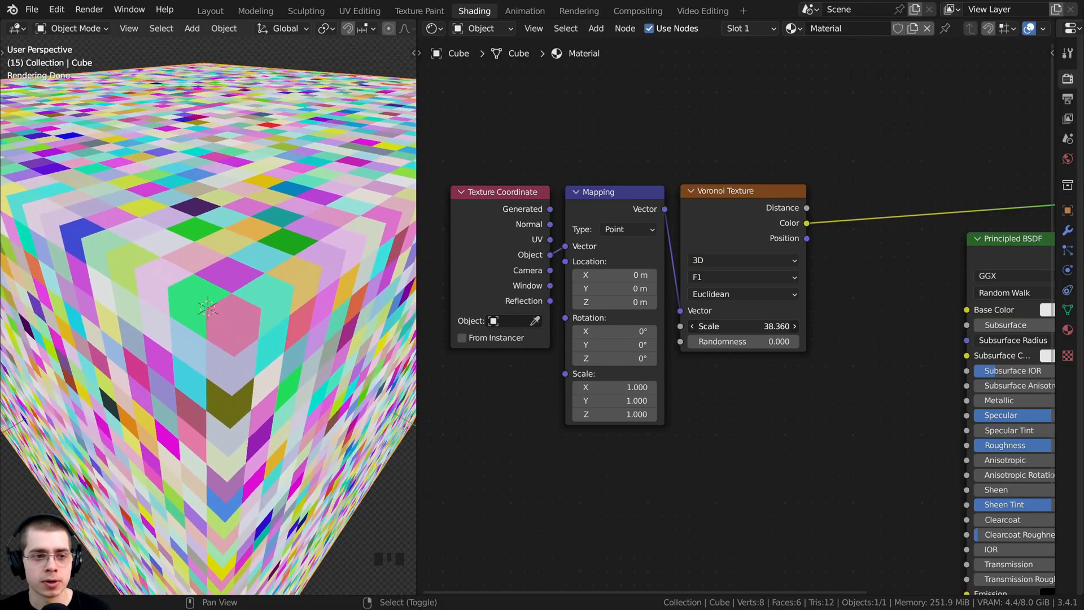
{"action": "middle_click_drag", "start_coordinate": [305, 338], "coordinate": [170, 316]}
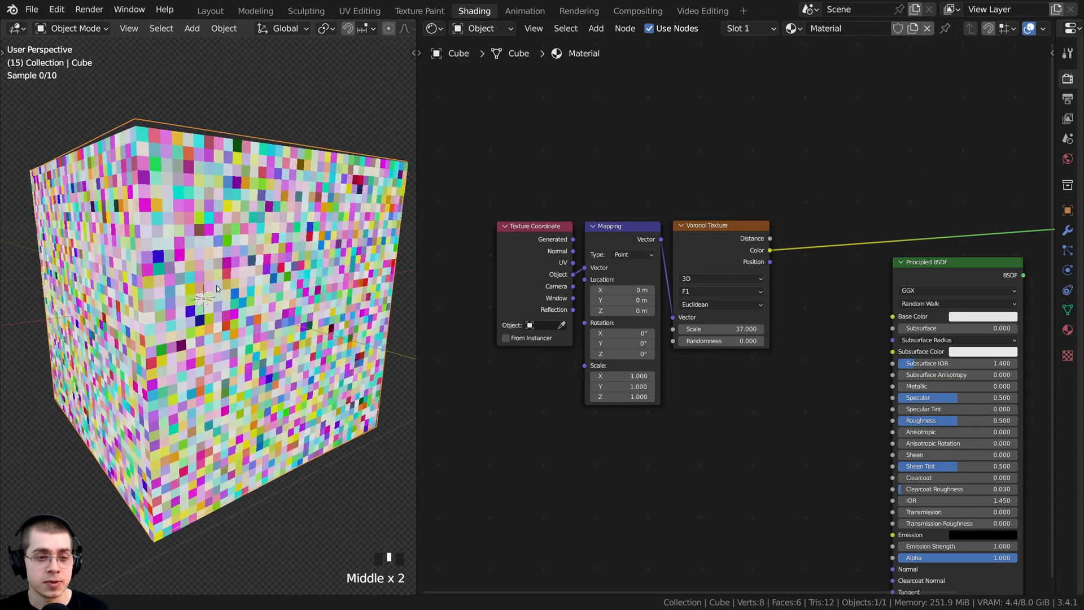
{"action": "middle_click_drag", "start_coordinate": [260, 283], "coordinate": [167, 359]}
Insert a ColorRamp between the Voronoi Texture's Color and the Material Output's Surface, and move the Principled BSDF clear of it.
{"action": "scroll", "coordinate": [276, 279], "scroll_direction": "down", "scroll_amount": 1}
{"action": "scroll", "coordinate": [113, 355], "scroll_direction": "down", "scroll_amount": 1}
{"action": "scroll", "coordinate": [206, 390], "scroll_direction": "up", "scroll_amount": 1}
{"action": "scroll", "coordinate": [792, 212], "scroll_direction": "up", "scroll_amount": 3}
{"action": "middle_click_drag", "start_coordinate": [792, 213], "coordinate": [659, 256]}
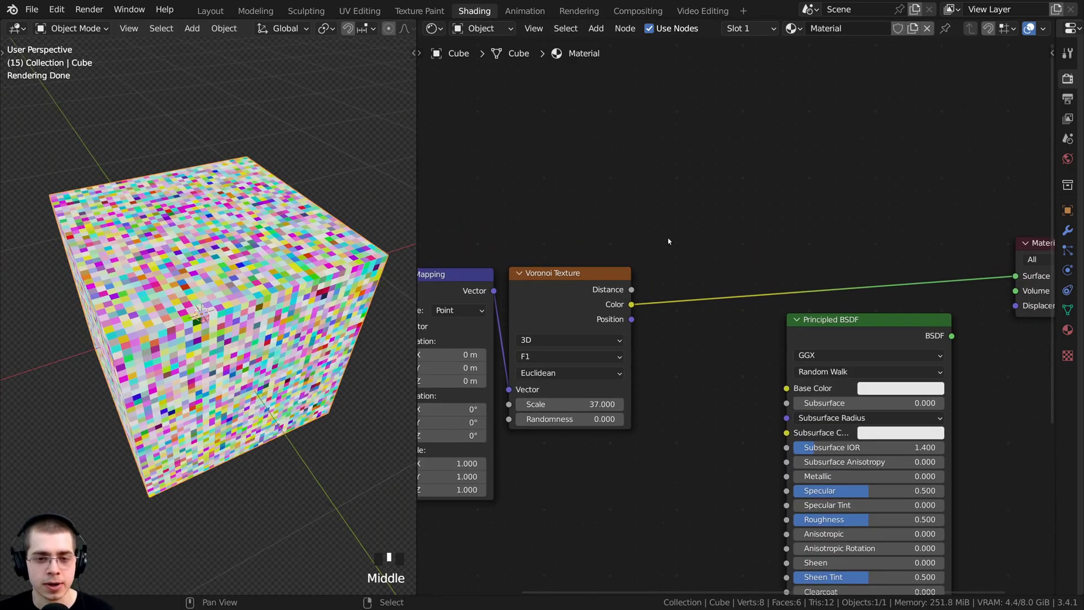
{"action": "key", "text": "shift+a"}
{"action": "type", "text": "co"}
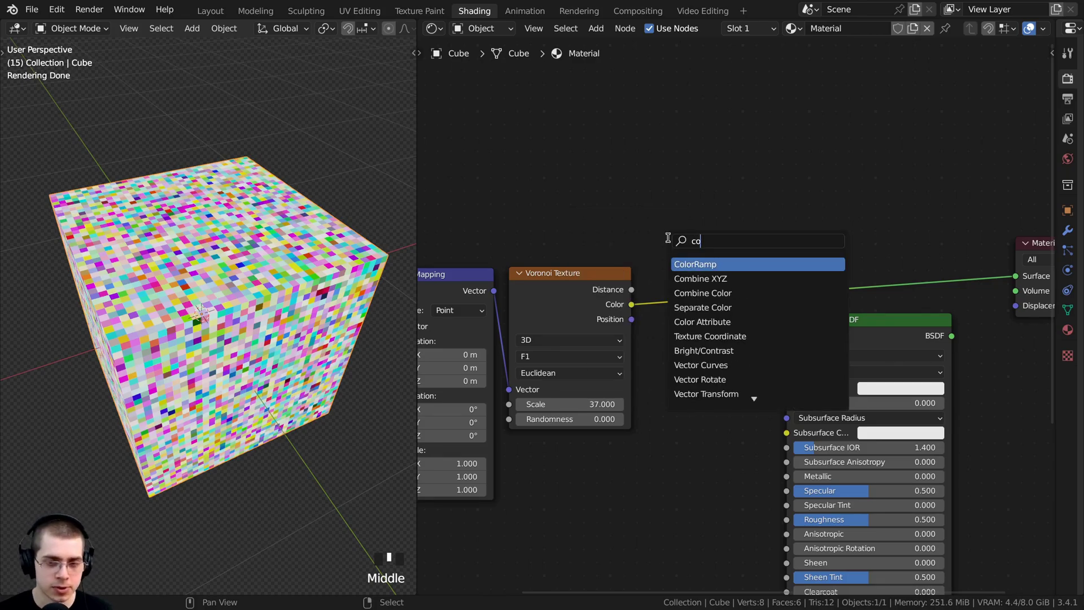
{"action": "type", "text": "l"}
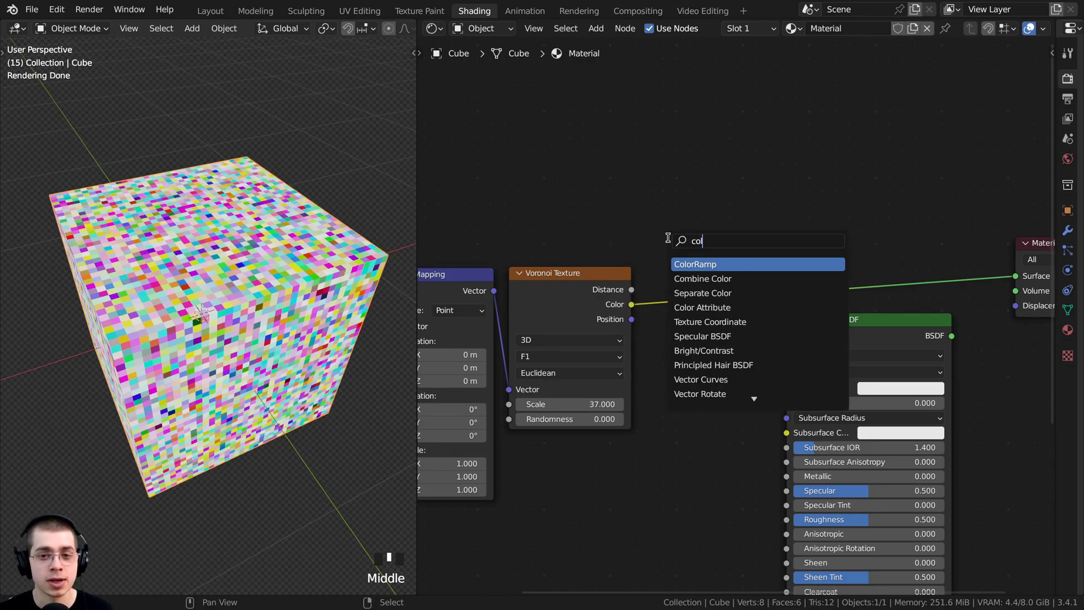
{"action": "left_click", "coordinate": [687, 263]}
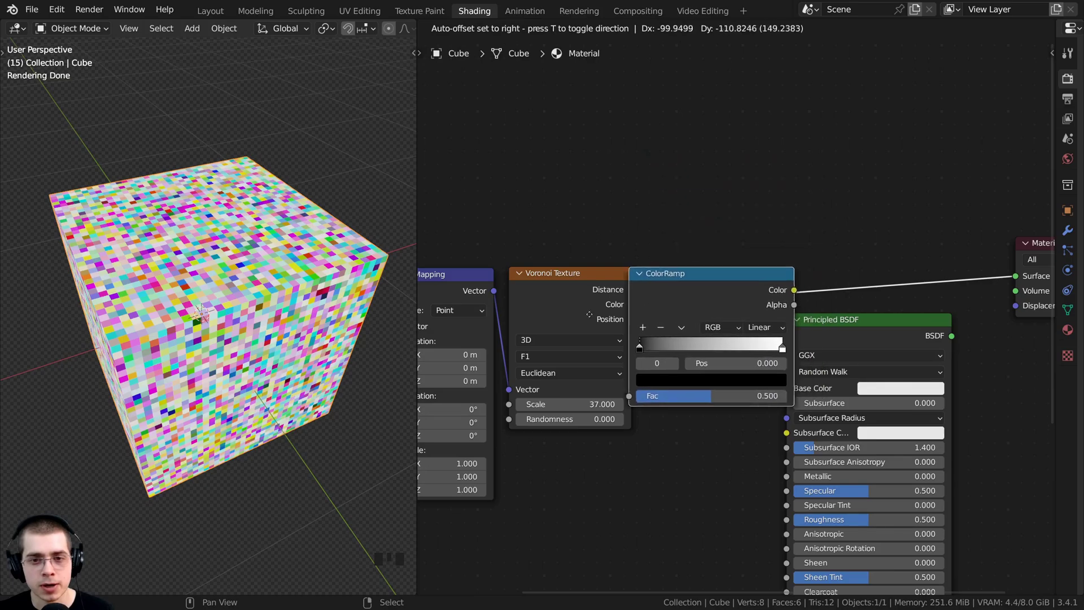
{"action": "left_click", "coordinate": [638, 272]}
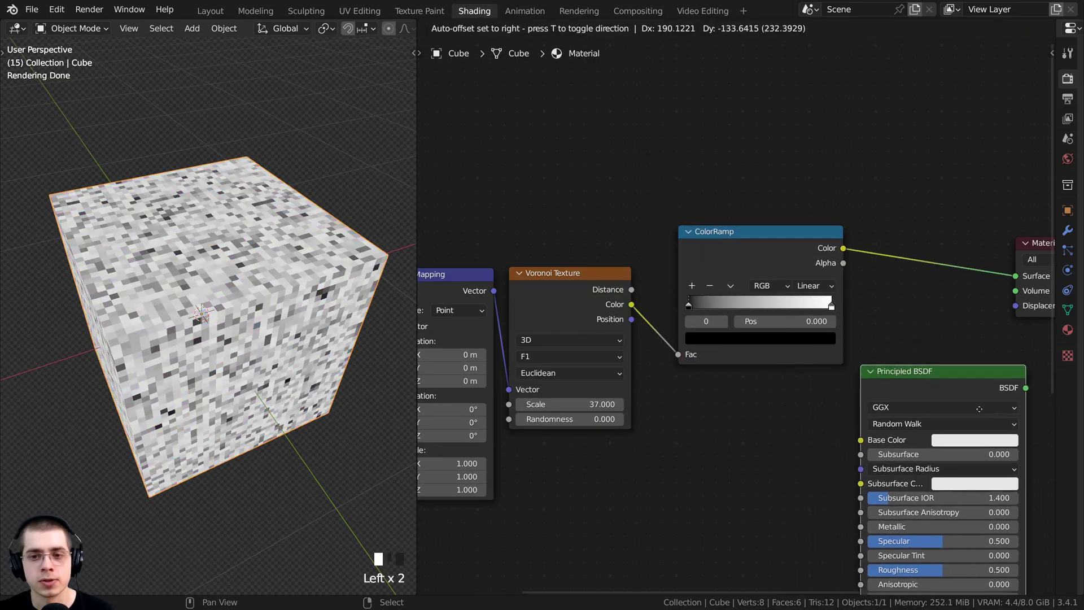
{"action": "left_click_drag", "start_coordinate": [980, 409], "coordinate": [988, 422]}
Try repositioning the ColorRamp's stops, coloring the white stop blue and placing it at 0.792.
{"action": "middle_click_drag", "start_coordinate": [325, 384], "coordinate": [333, 333]}
{"action": "scroll", "coordinate": [736, 316], "scroll_direction": "up", "scroll_amount": 2}
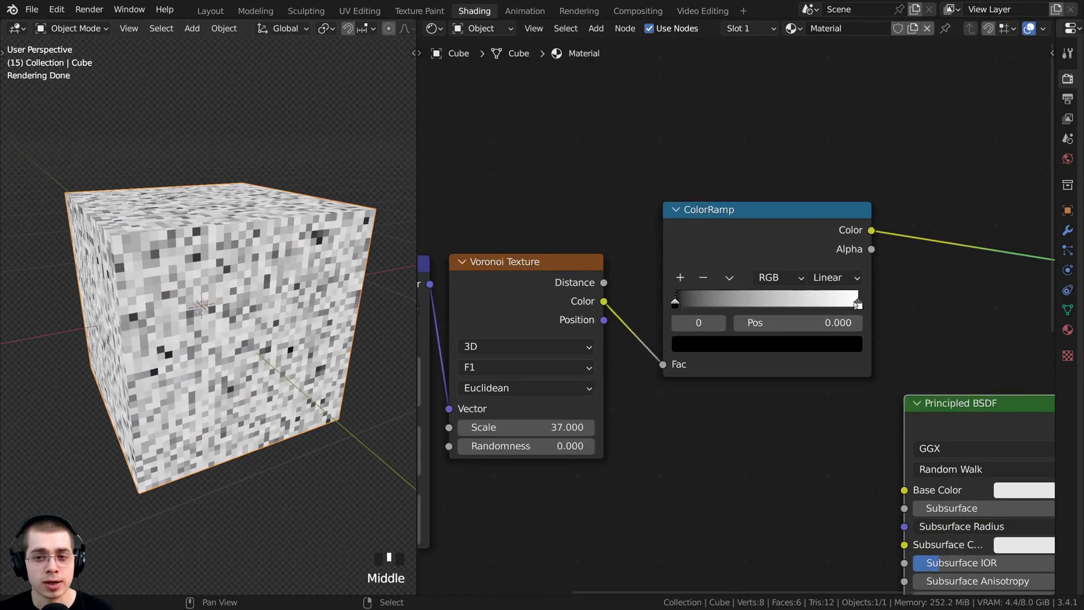
{"action": "left_click_drag", "start_coordinate": [675, 304], "coordinate": [720, 303]}
{"action": "left_click_drag", "start_coordinate": [858, 305], "coordinate": [720, 304]}
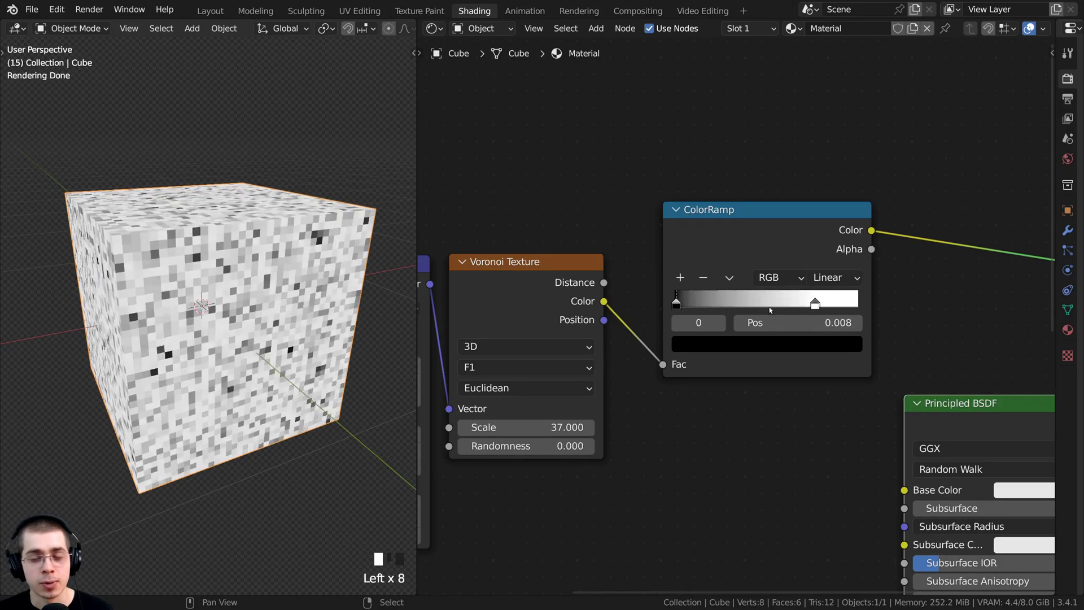
{"action": "left_click", "coordinate": [815, 304]}
{"action": "left_click", "coordinate": [803, 344]}
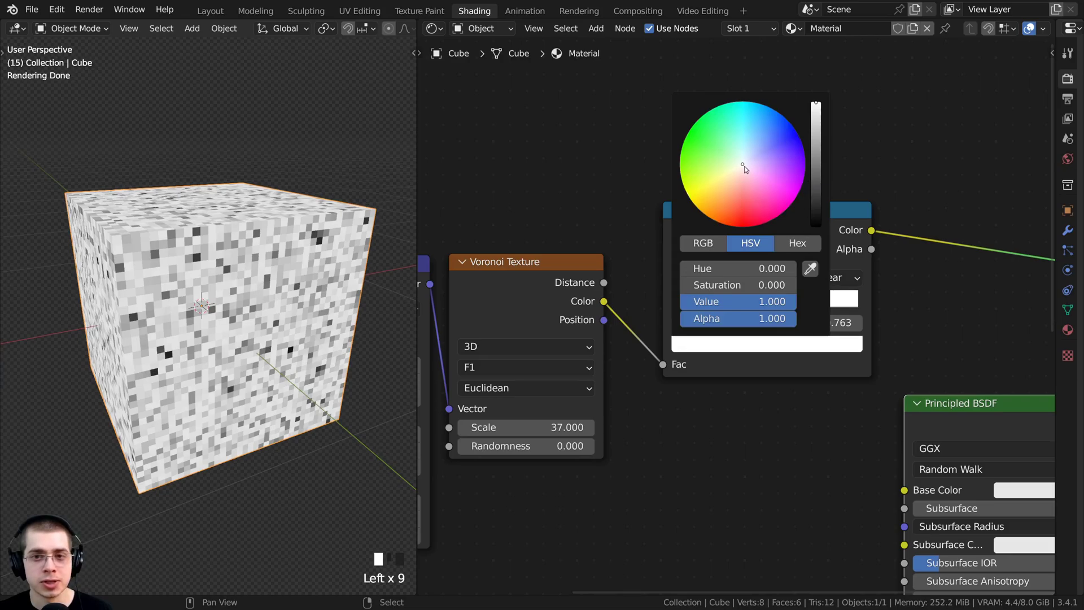
{"action": "left_click_drag", "start_coordinate": [744, 167], "coordinate": [770, 131]}
{"action": "left_click_drag", "start_coordinate": [815, 300], "coordinate": [820, 296]}
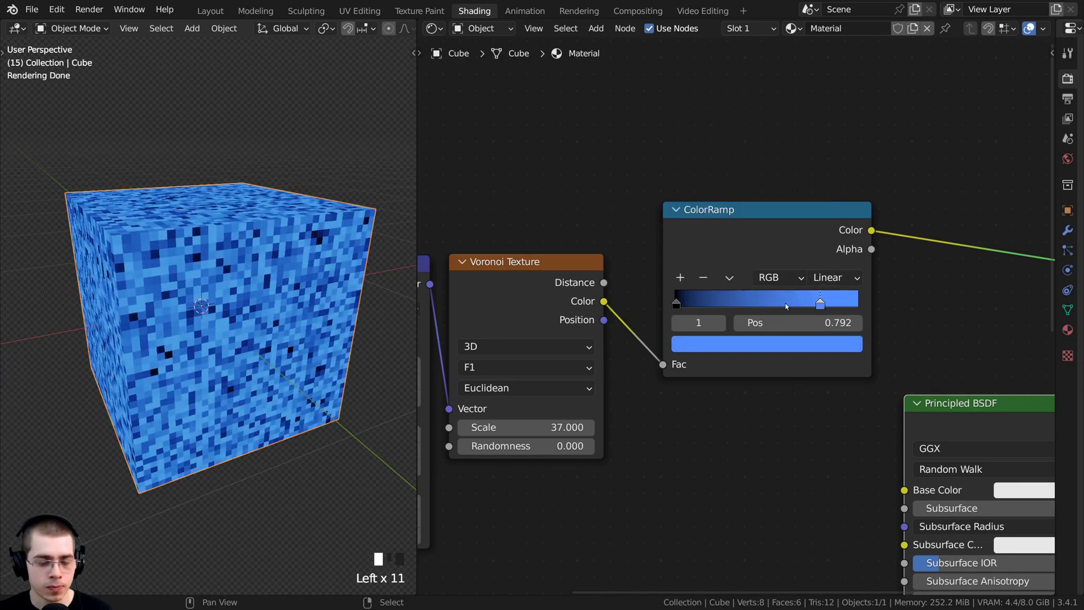
Add a middle stop to the ColorRamp at position 0.414 and color it green.
{"action": "left_click", "coordinate": [752, 302], "text": "ctrl"}
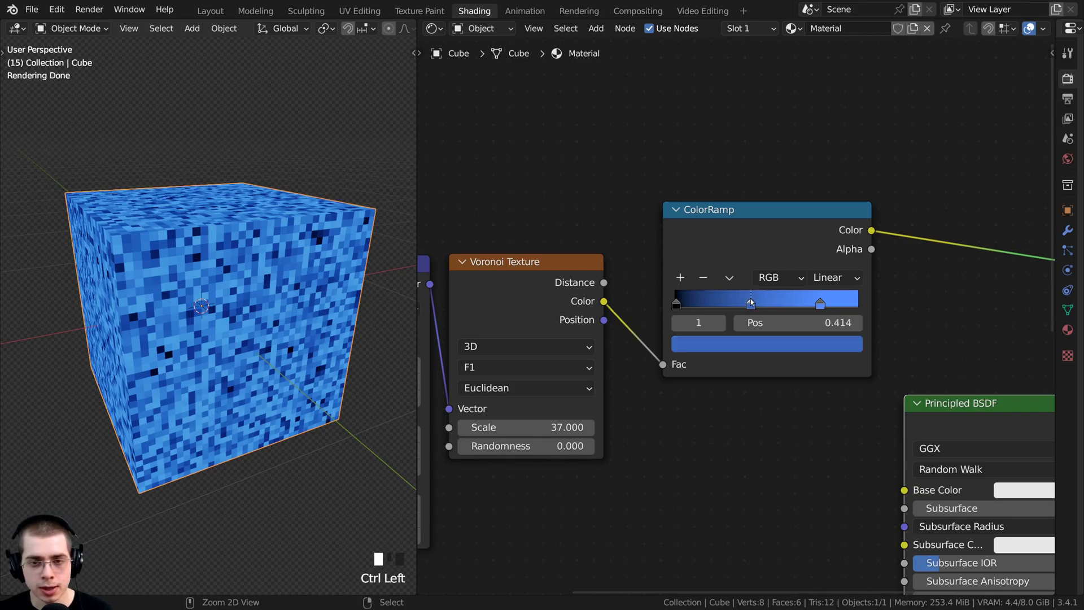
{"action": "left_click", "coordinate": [756, 345]}
{"action": "left_click_drag", "start_coordinate": [741, 178], "coordinate": [721, 139]}
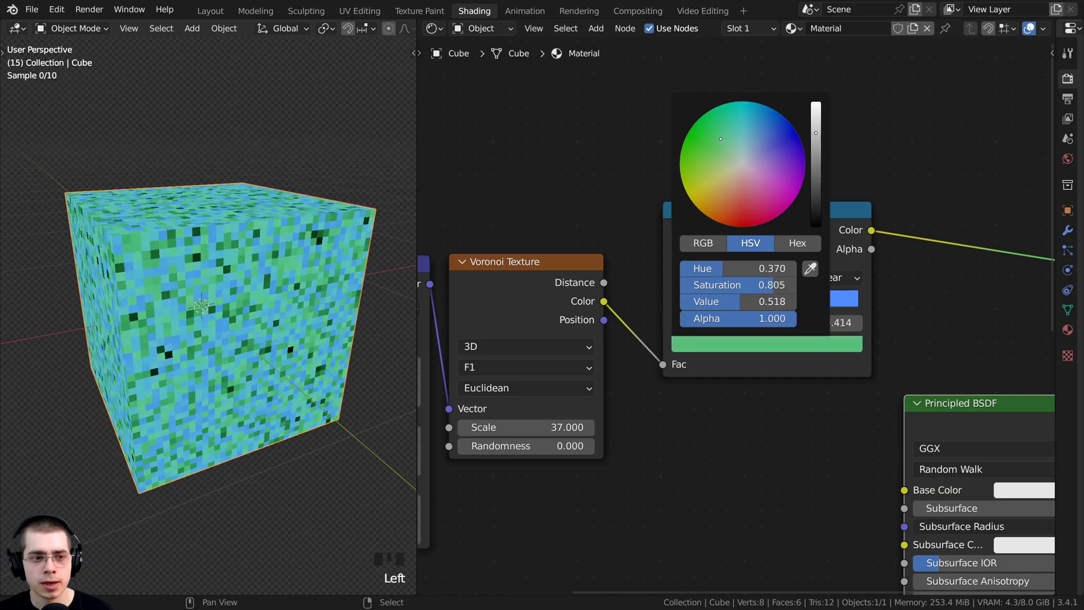
Reset the ColorRamp to its default black-to-white gradient.
{"action": "key", "text": "ctrl+z"}
{"action": "key", "text": "ctrl+z"}
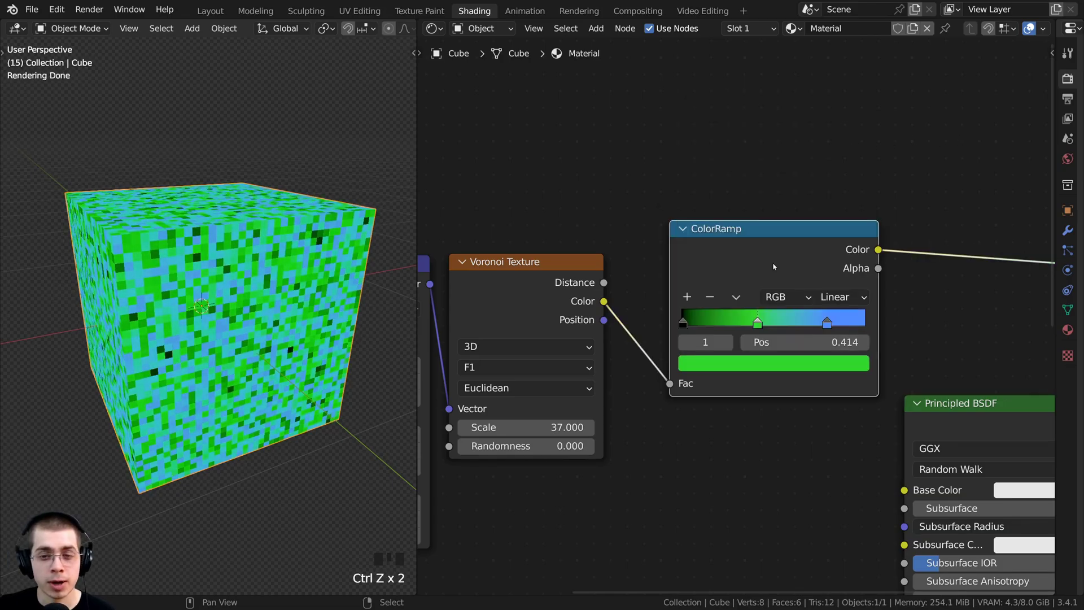
{"action": "left_click_drag", "start_coordinate": [759, 260], "coordinate": [719, 276]}
{"action": "key", "text": "BackSpace"}
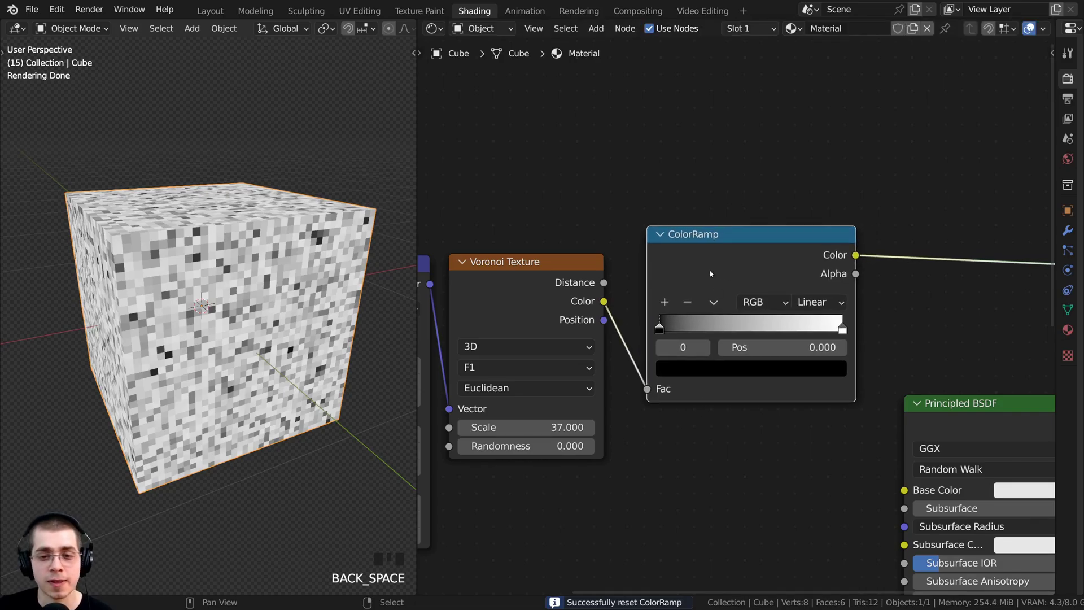
Widen the ColorRamp node and try Constant interpolation before returning it to Linear.
{"action": "scroll", "coordinate": [732, 273], "scroll_direction": "up", "scroll_amount": 2}
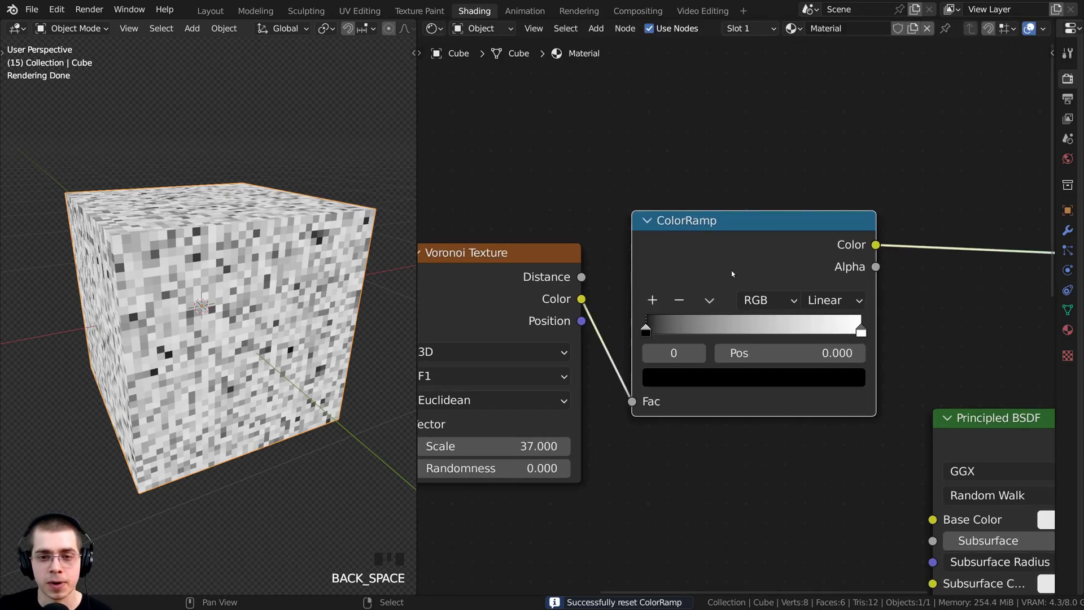
{"action": "left_click", "coordinate": [829, 301]}
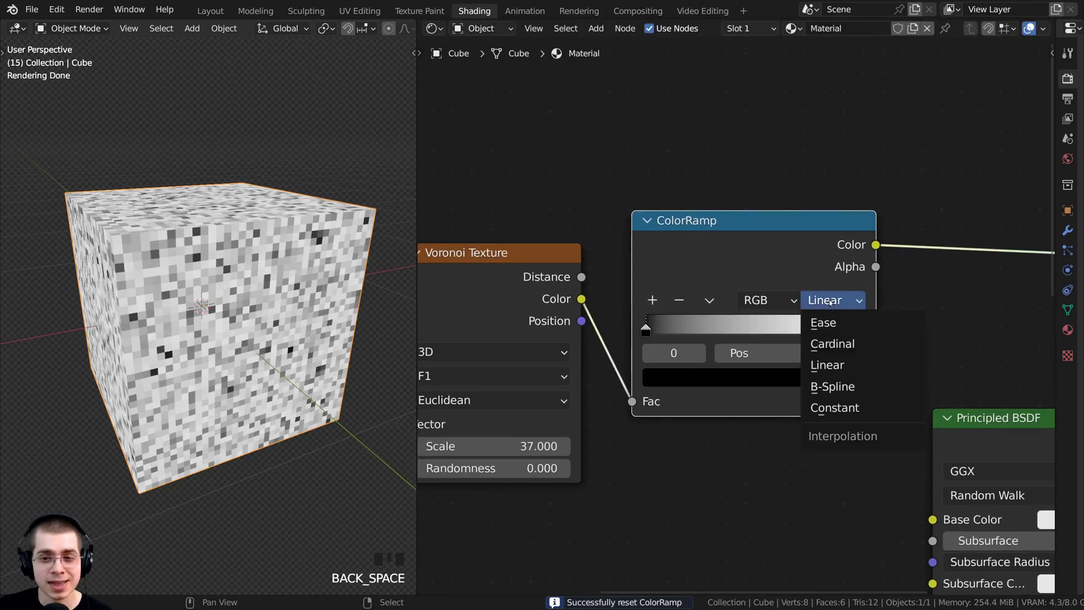
{"action": "left_click", "coordinate": [826, 410]}
{"action": "left_click_drag", "start_coordinate": [878, 290], "coordinate": [924, 288]}
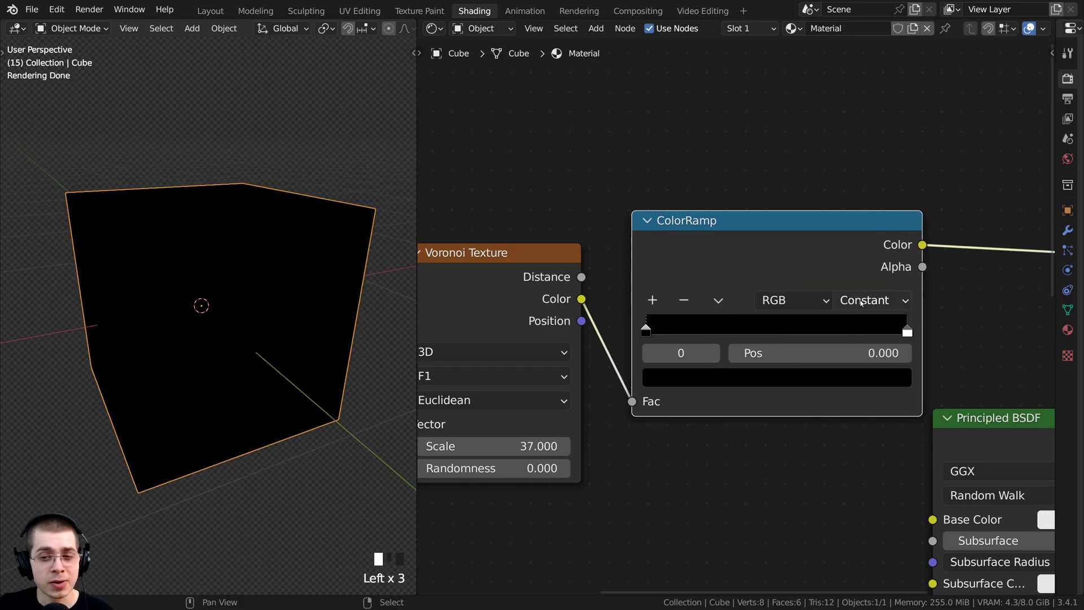
{"action": "left_click", "coordinate": [860, 300]}
{"action": "left_click", "coordinate": [860, 365]}
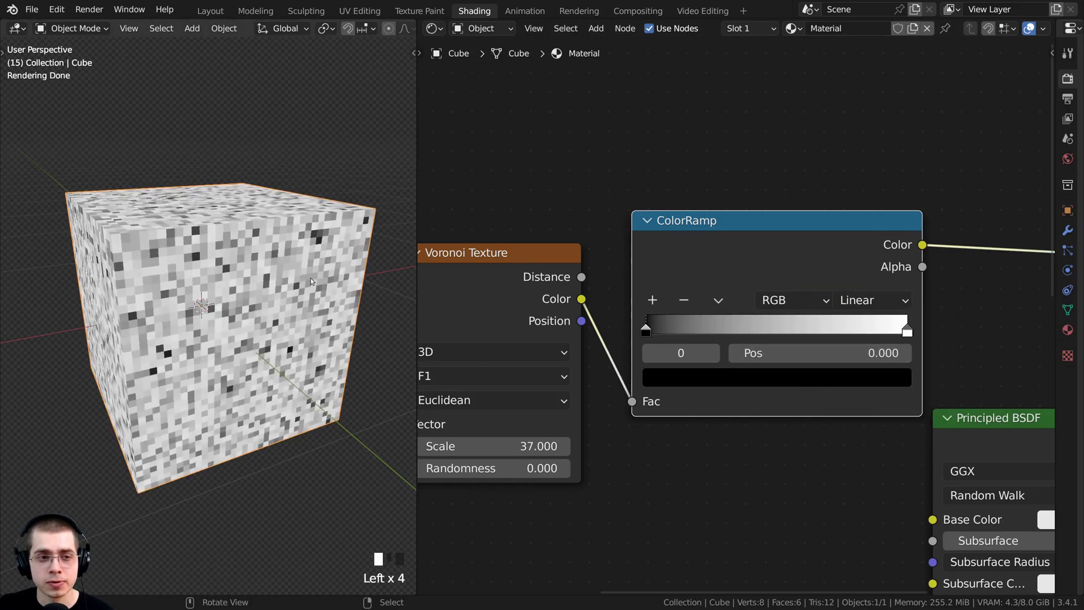
Place the ColorRamp's black stop at 0.006, set the interpolation to Constant and move the white stop to about 0.74.
{"action": "scroll", "coordinate": [253, 254], "scroll_direction": "up", "scroll_amount": 3}
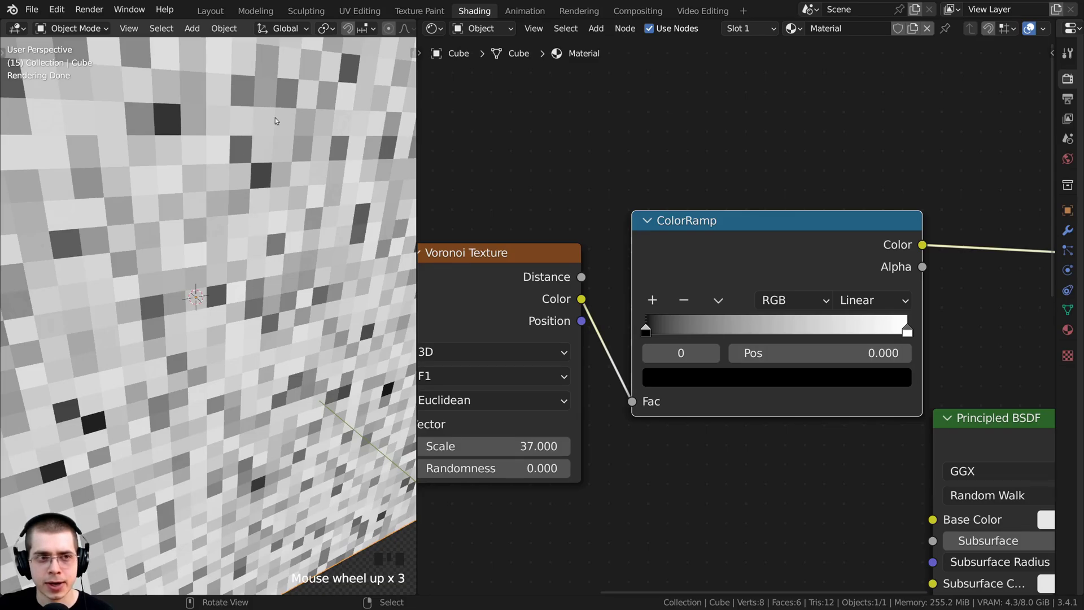
{"action": "mouse_move", "coordinate": [647, 327]}
{"action": "left_mouse_down"}
{"action": "mouse_move", "coordinate": [755, 326]}
{"action": "mouse_move", "coordinate": [648, 325]}
{"action": "left_mouse_up"}
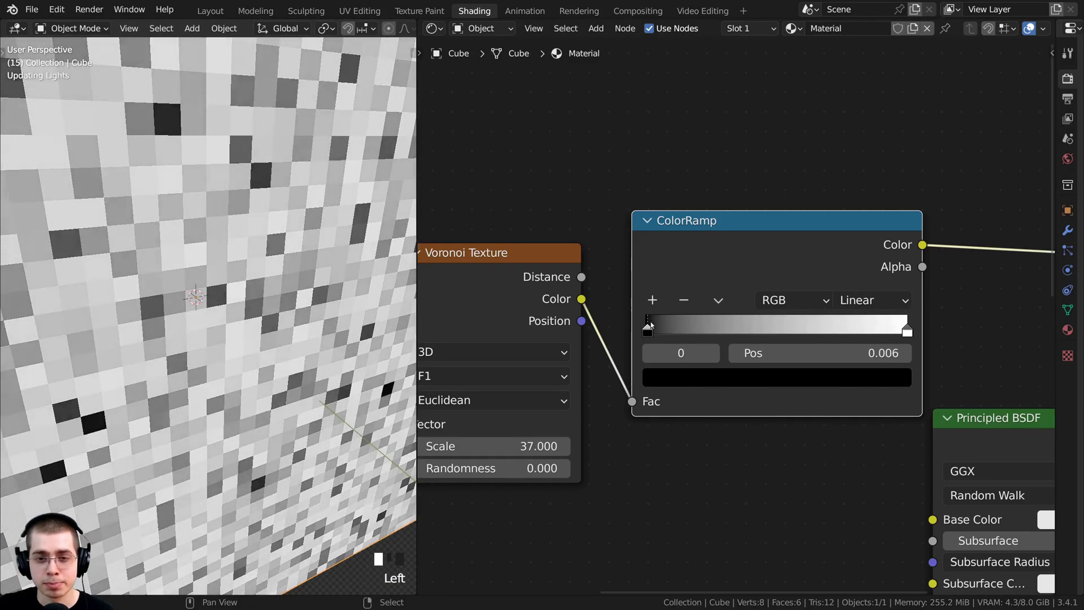
{"action": "left_click", "coordinate": [877, 300]}
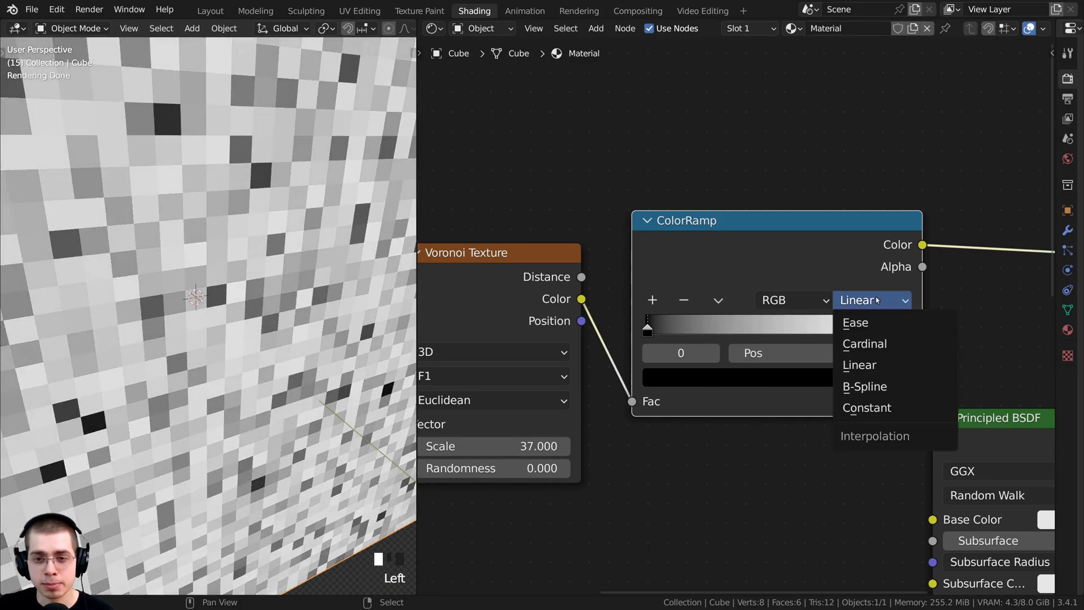
{"action": "left_click", "coordinate": [867, 408]}
{"action": "left_click_drag", "start_coordinate": [890, 332], "coordinate": [814, 330]}
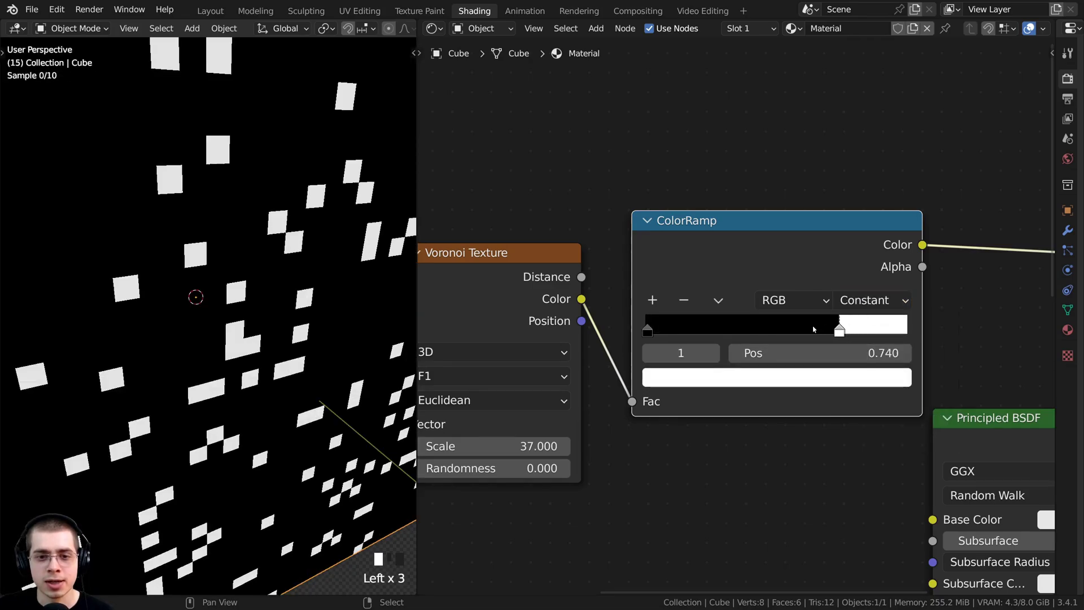